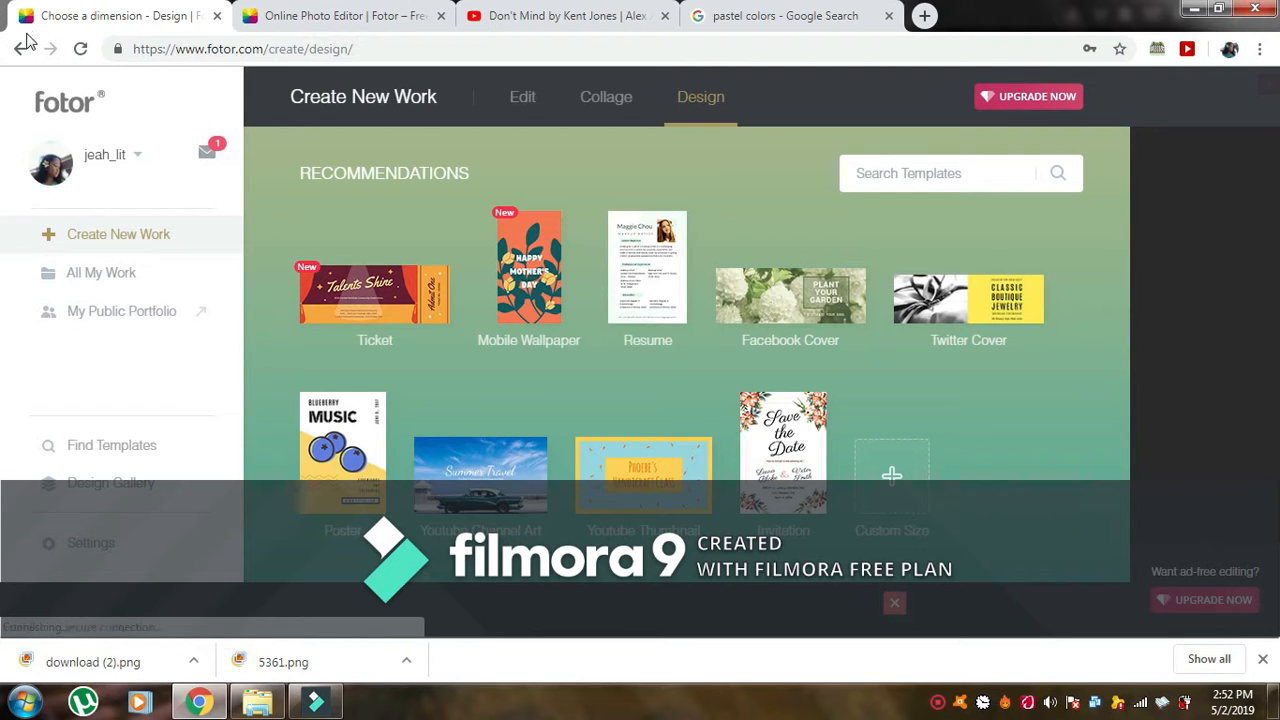
Create a new YouTube Channel Art design, continue without upgrading, and dismiss the page translation offer
click(40, 108)
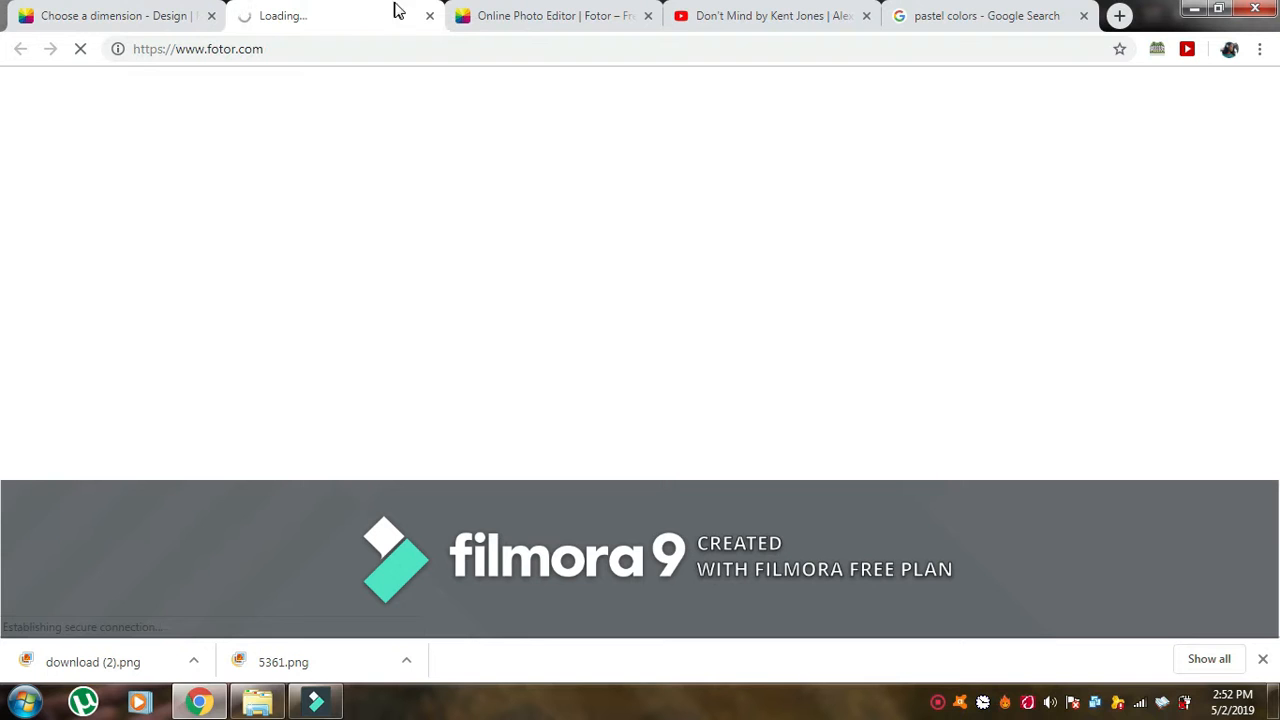
click(431, 20)
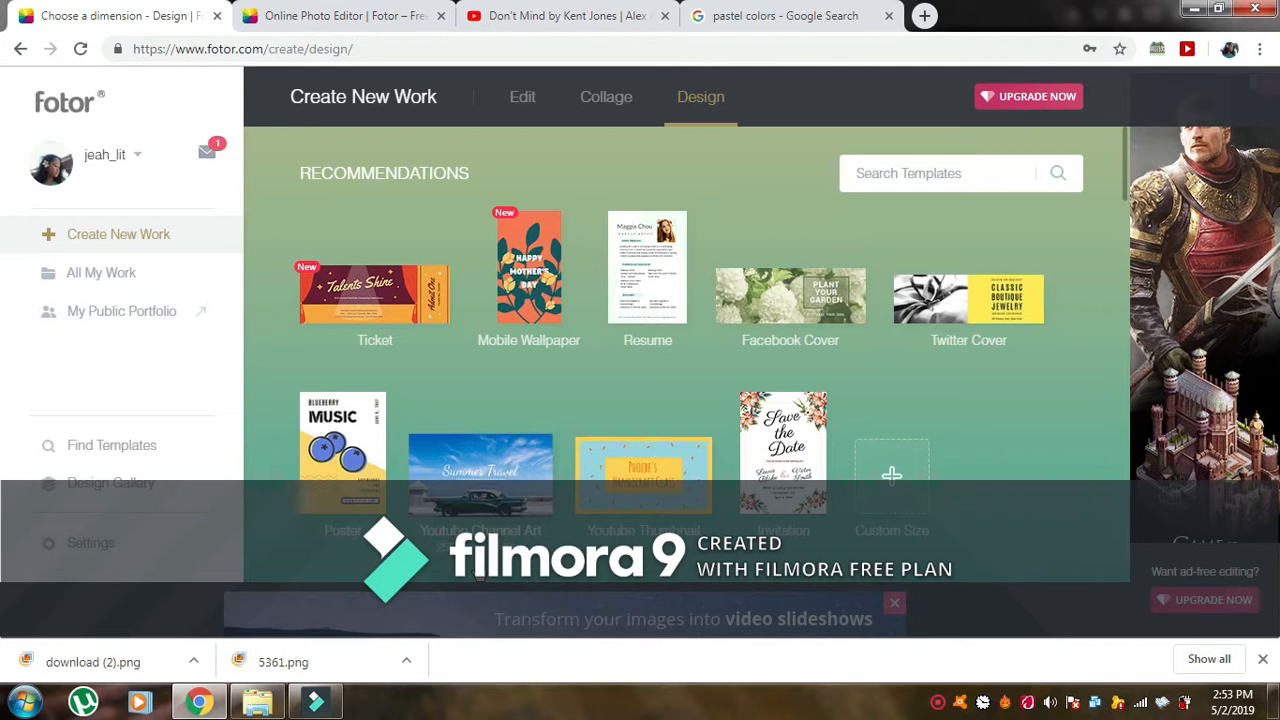
click(505, 480)
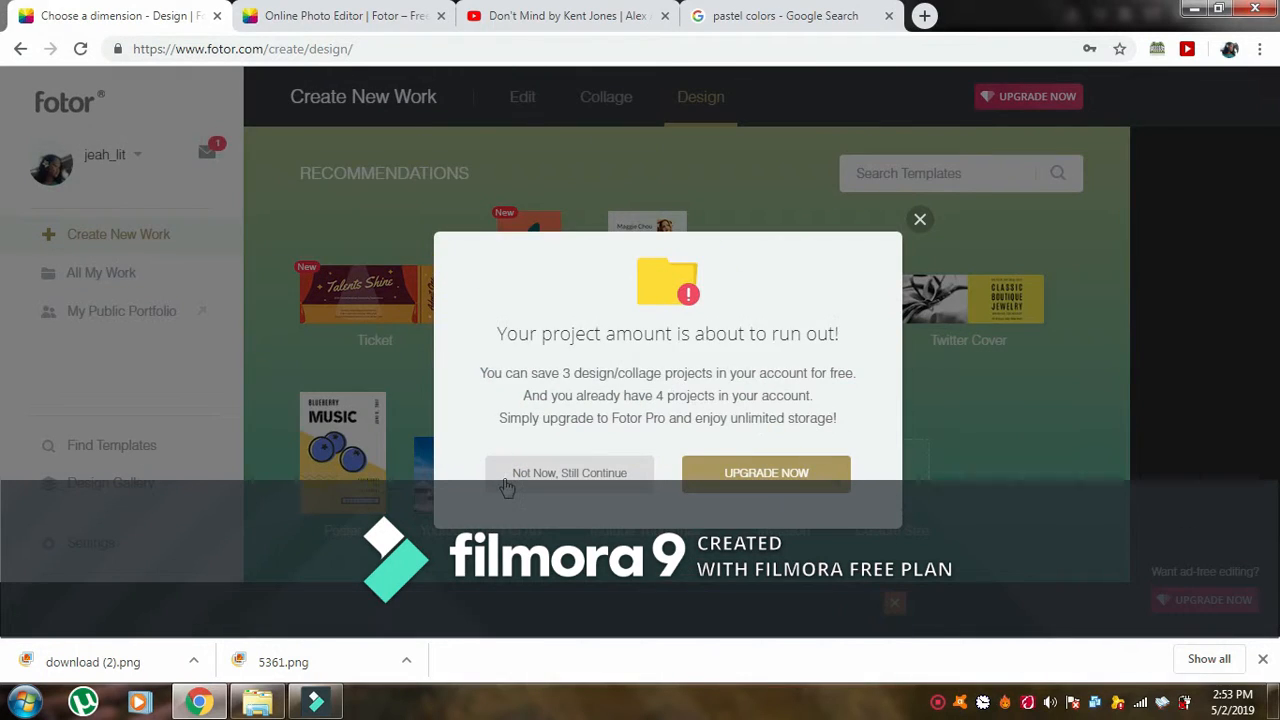
click(505, 480)
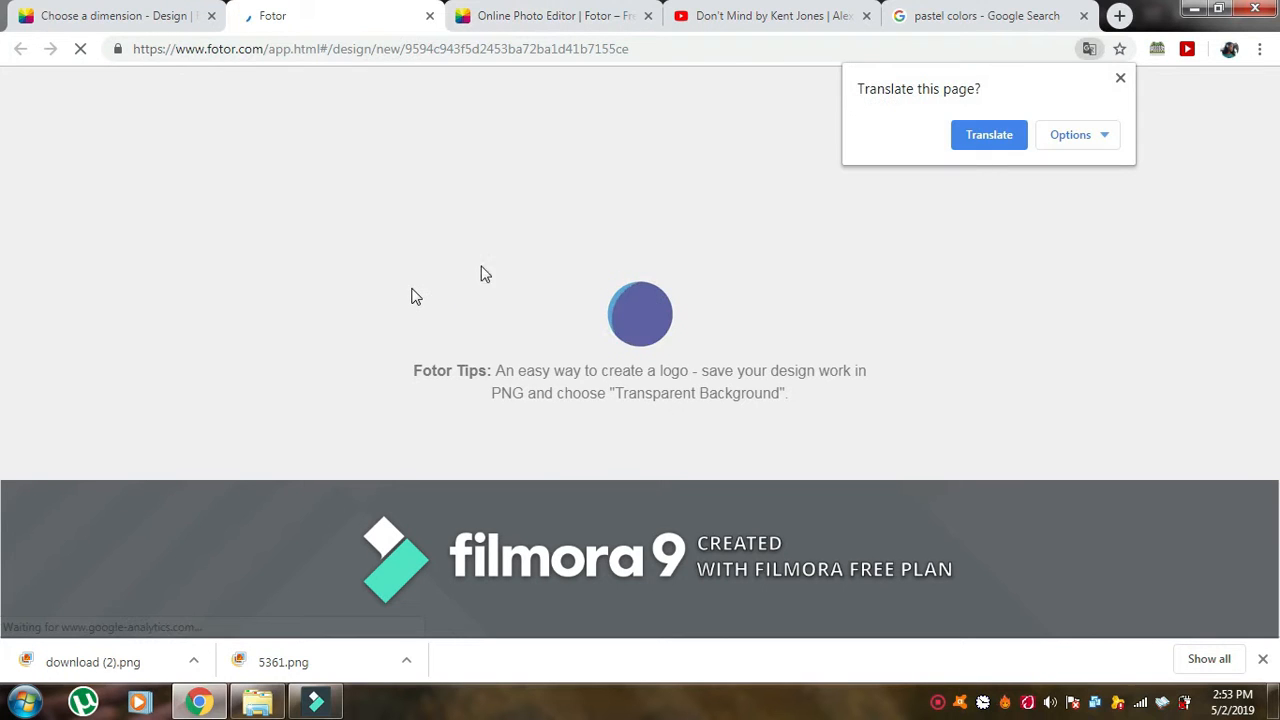
click(1121, 79)
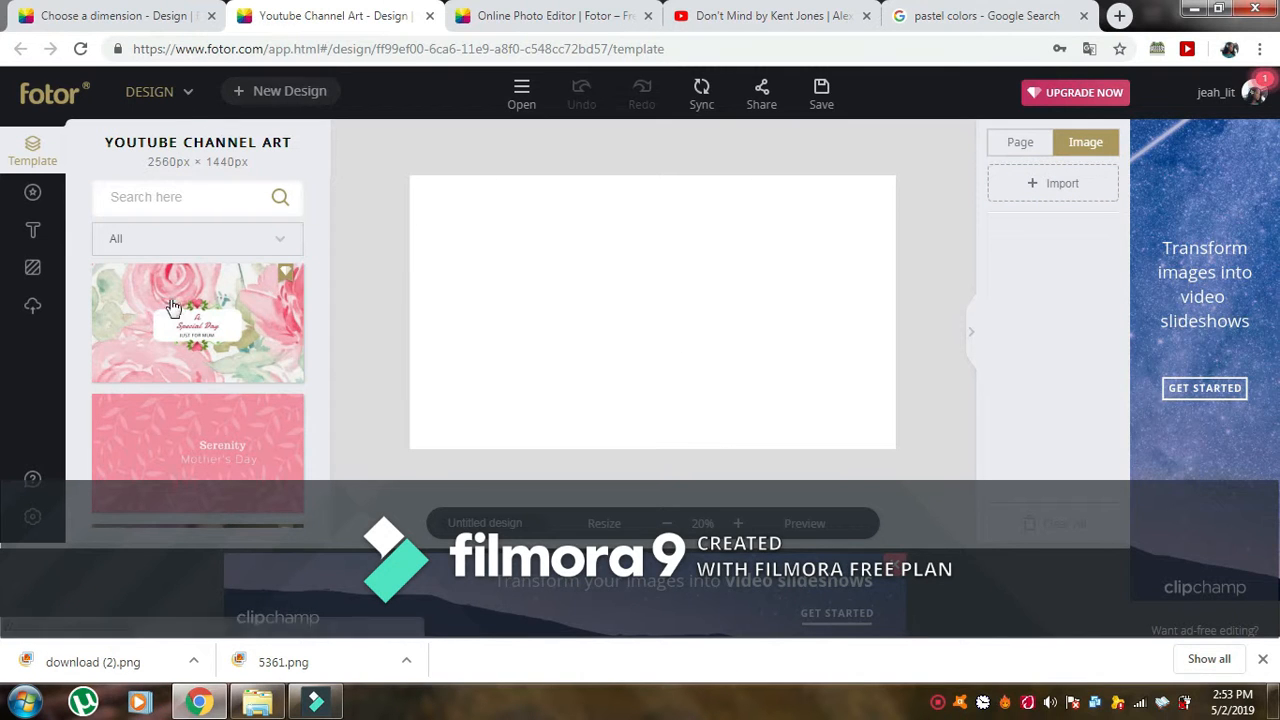
Browse the YouTube channel art templates and look over the sticker and text options
scroll(255, 332, down, 2)
scroll(255, 332, down, 10)
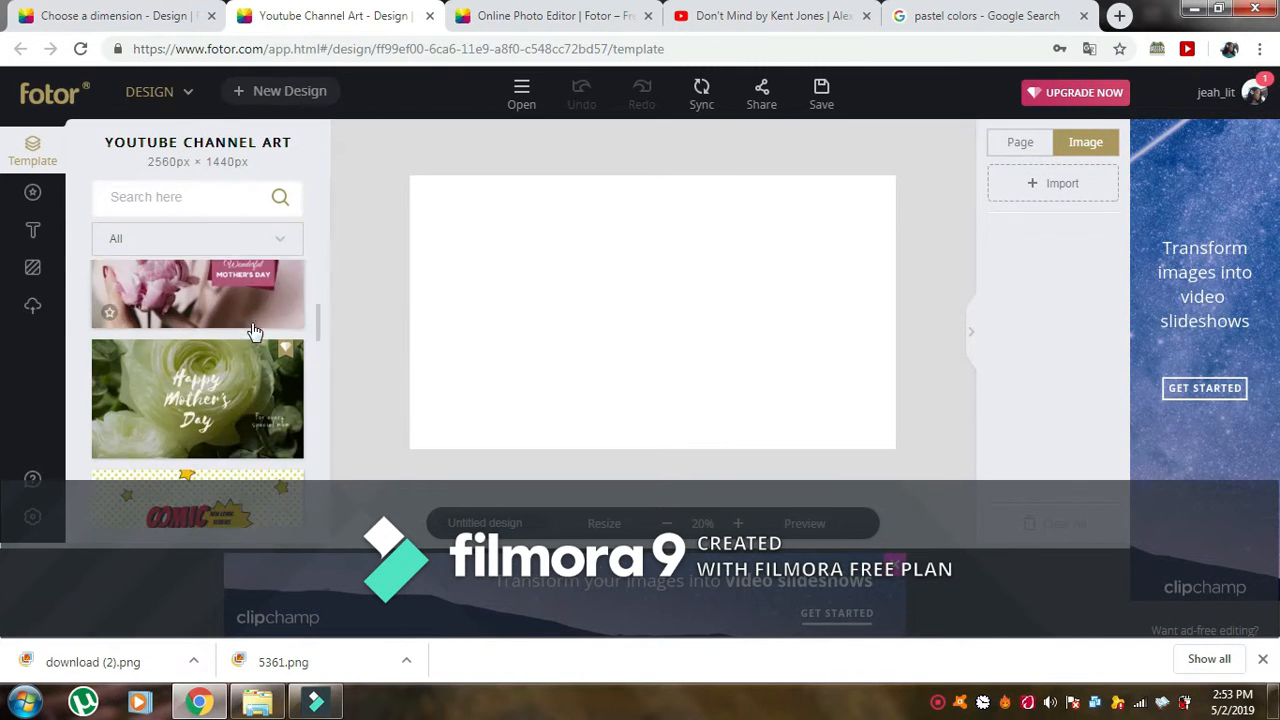
scroll(278, 422, down, 10)
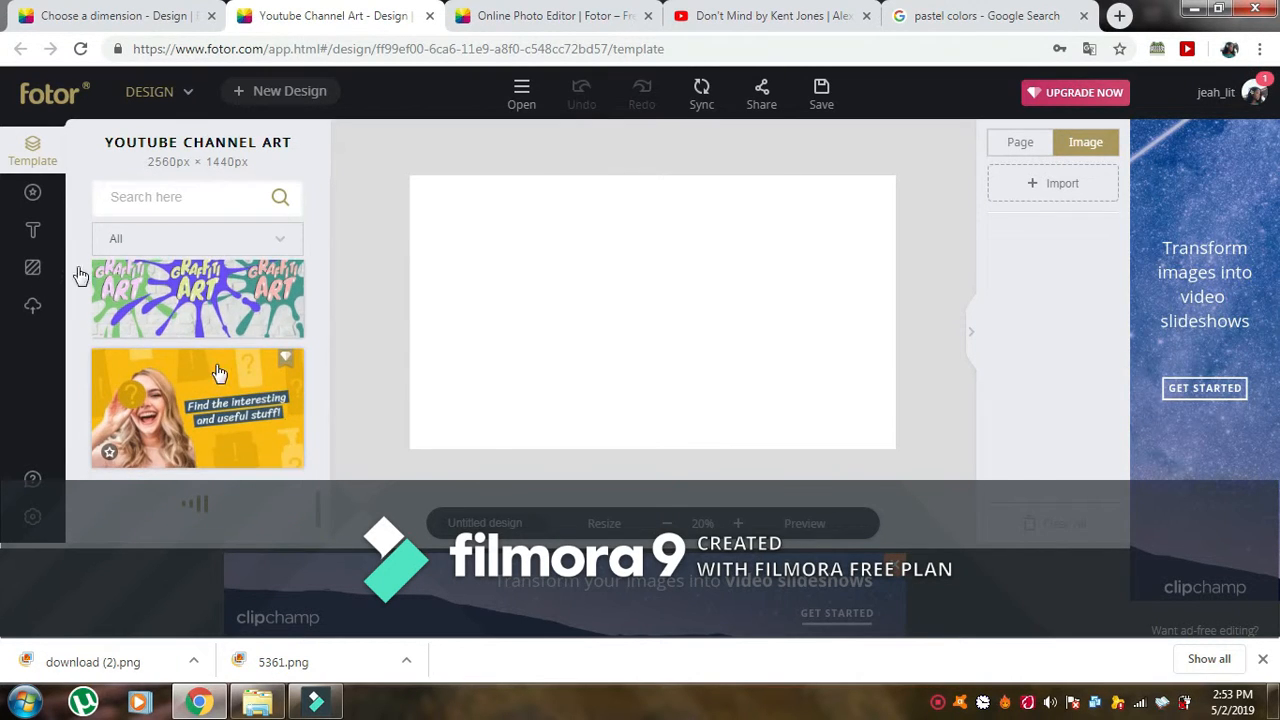
click(30, 194)
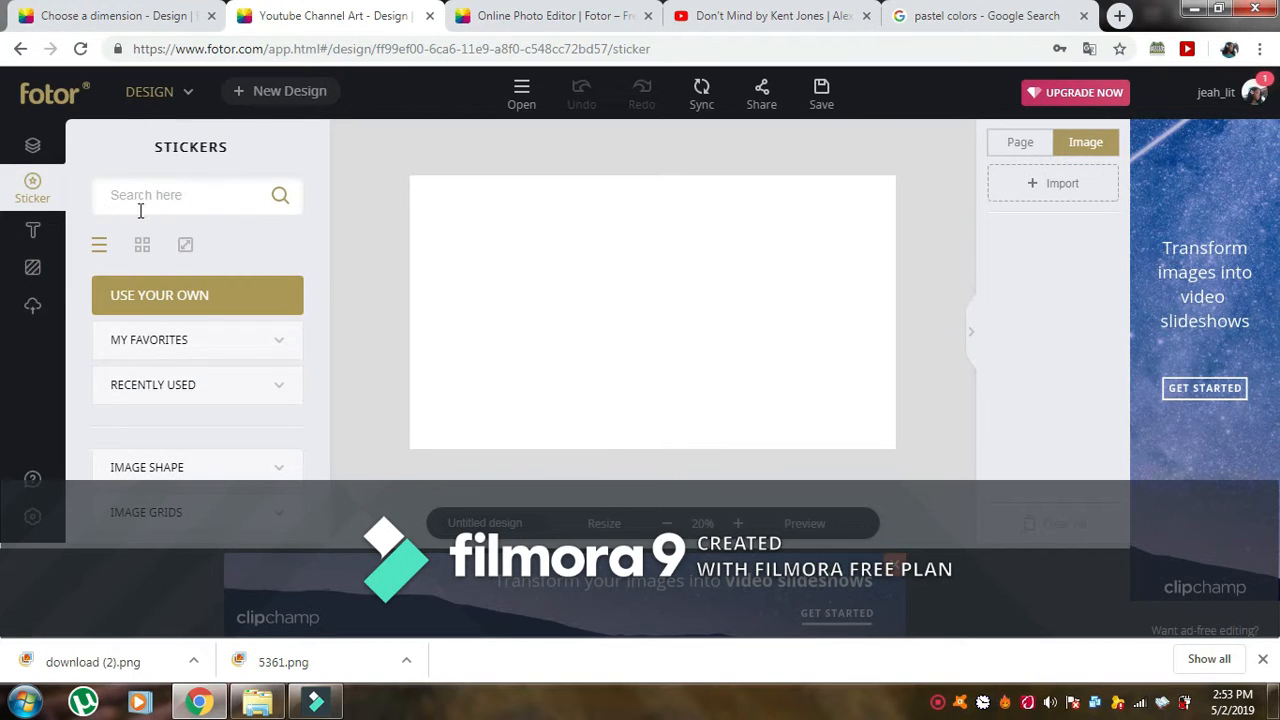
click(32, 229)
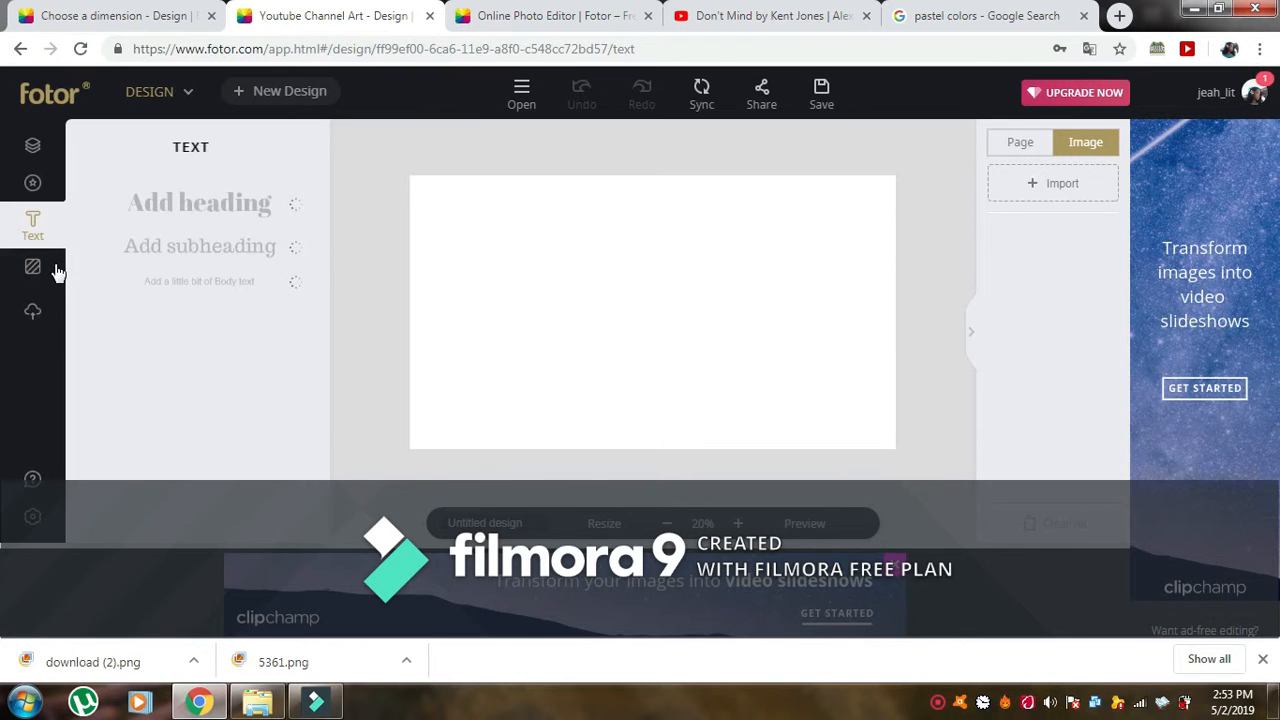
Try the default yellow, orange and light green colors as the canvas background
click(57, 272)
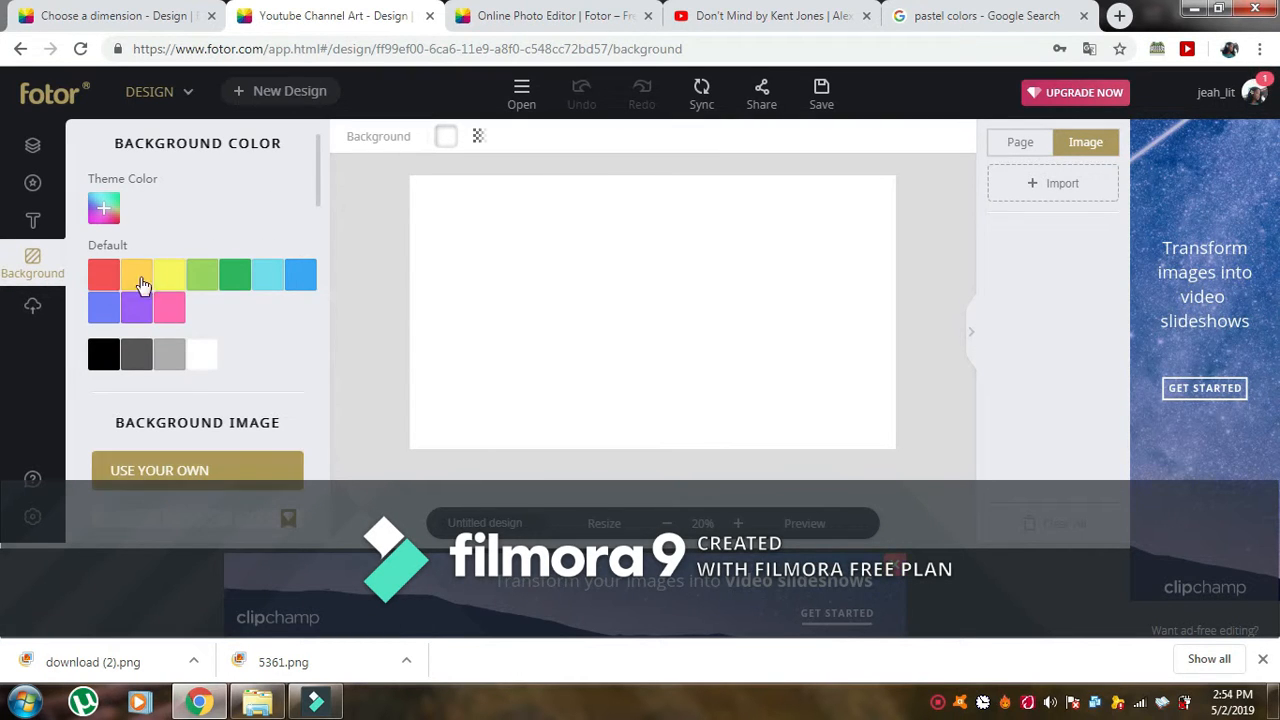
click(174, 276)
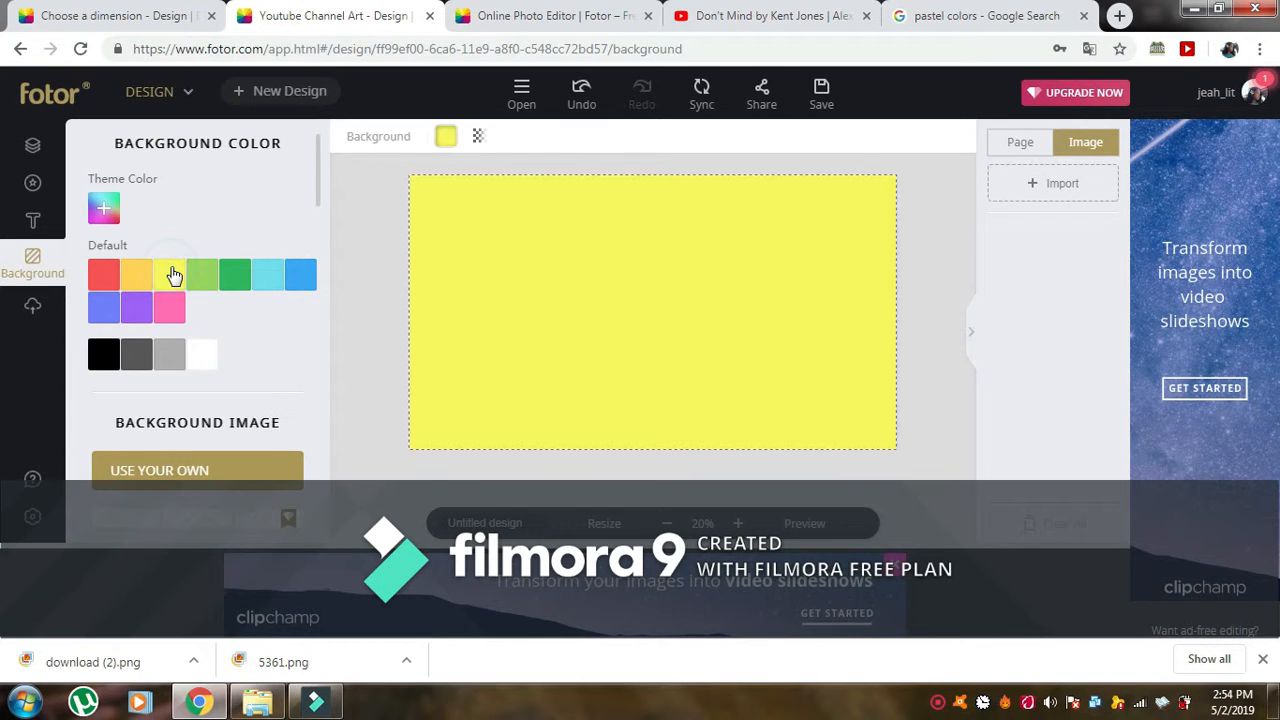
click(125, 280)
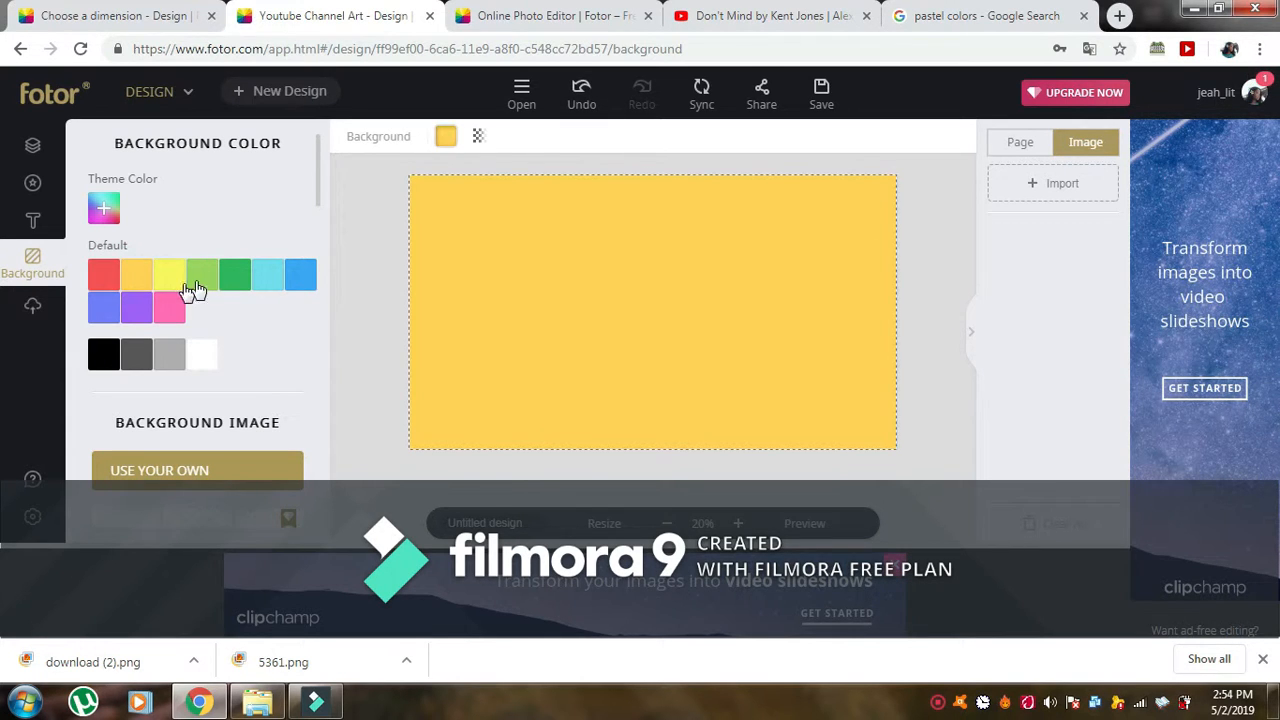
click(202, 282)
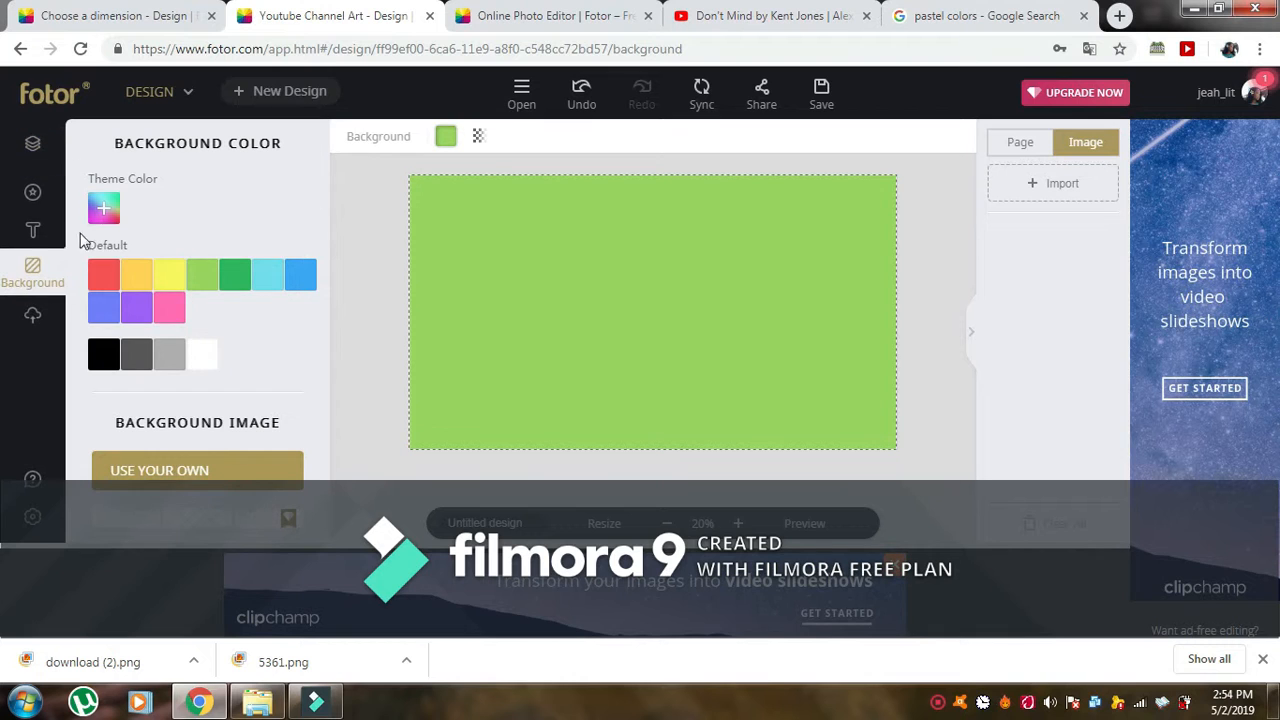
Try the uploaded dark grey image as the background and replace it with the uploaded pale green striped image
click(159, 468)
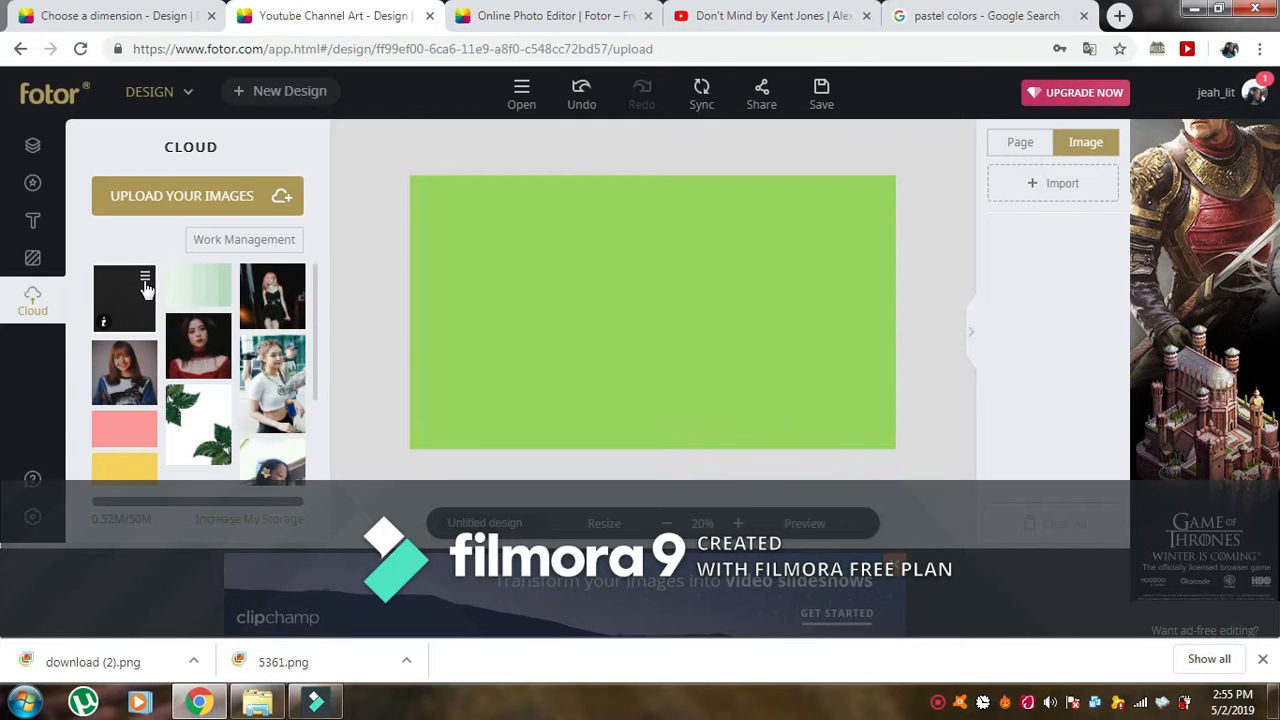
click(145, 278)
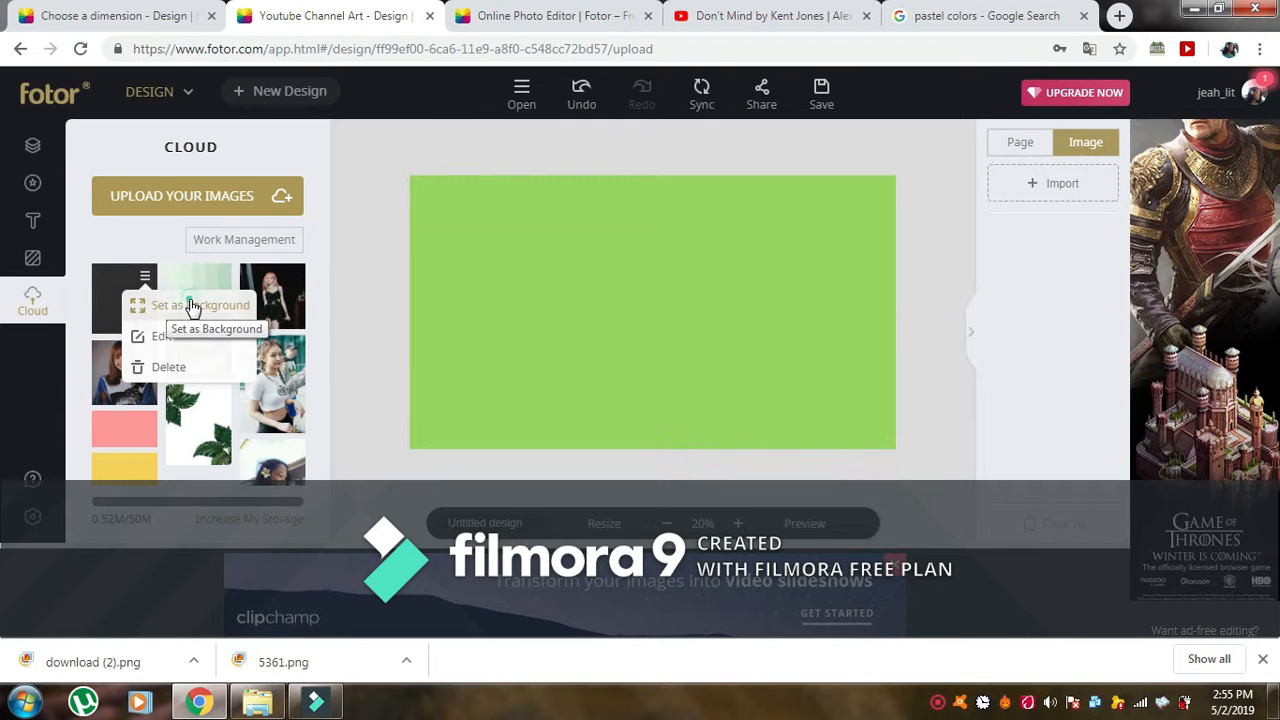
click(192, 306)
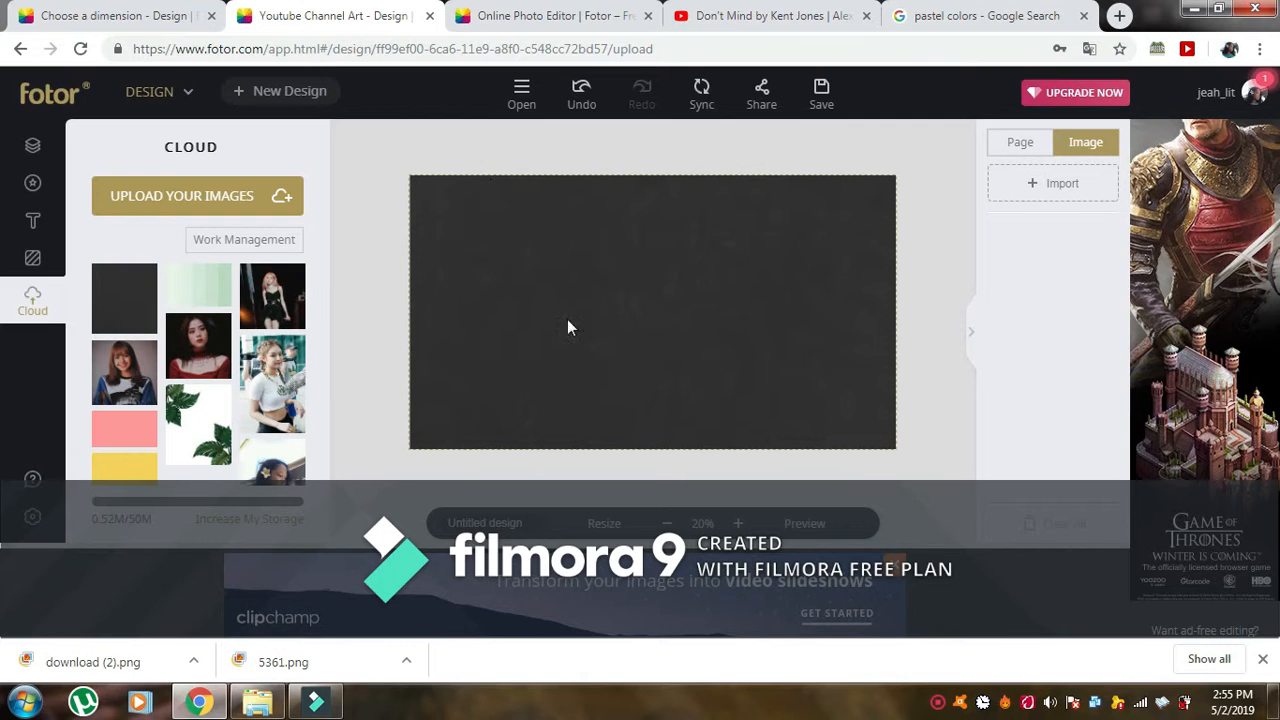
scroll(210, 391, down, 2)
scroll(210, 391, up, 2)
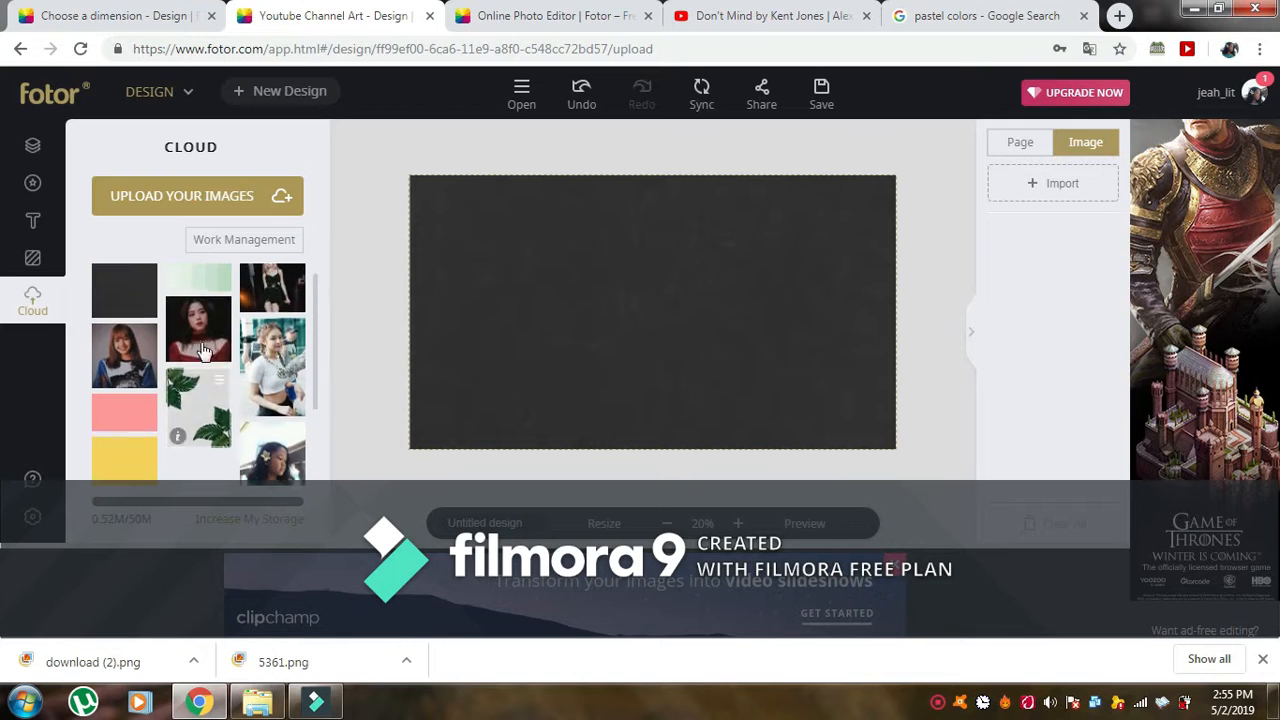
click(219, 277)
click(237, 306)
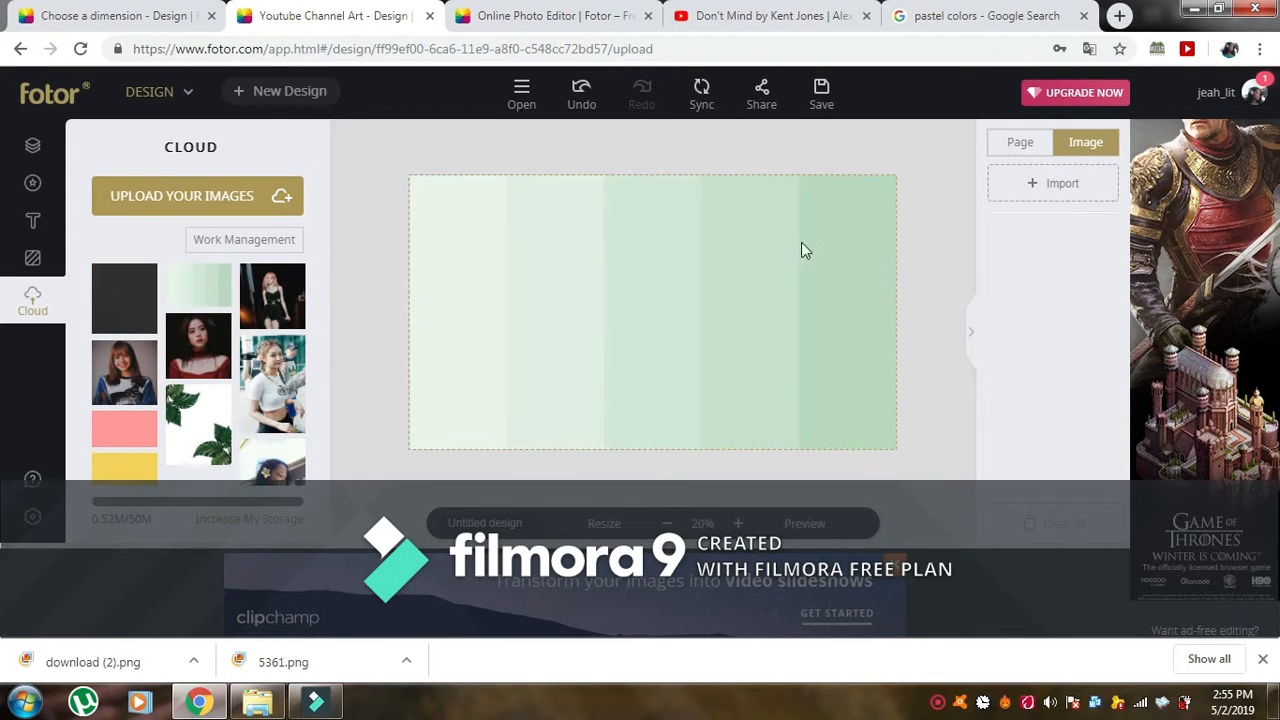
Add a heading to the canvas, enlarge it to font size 273 and place it near the center
click(33, 238)
click(160, 205)
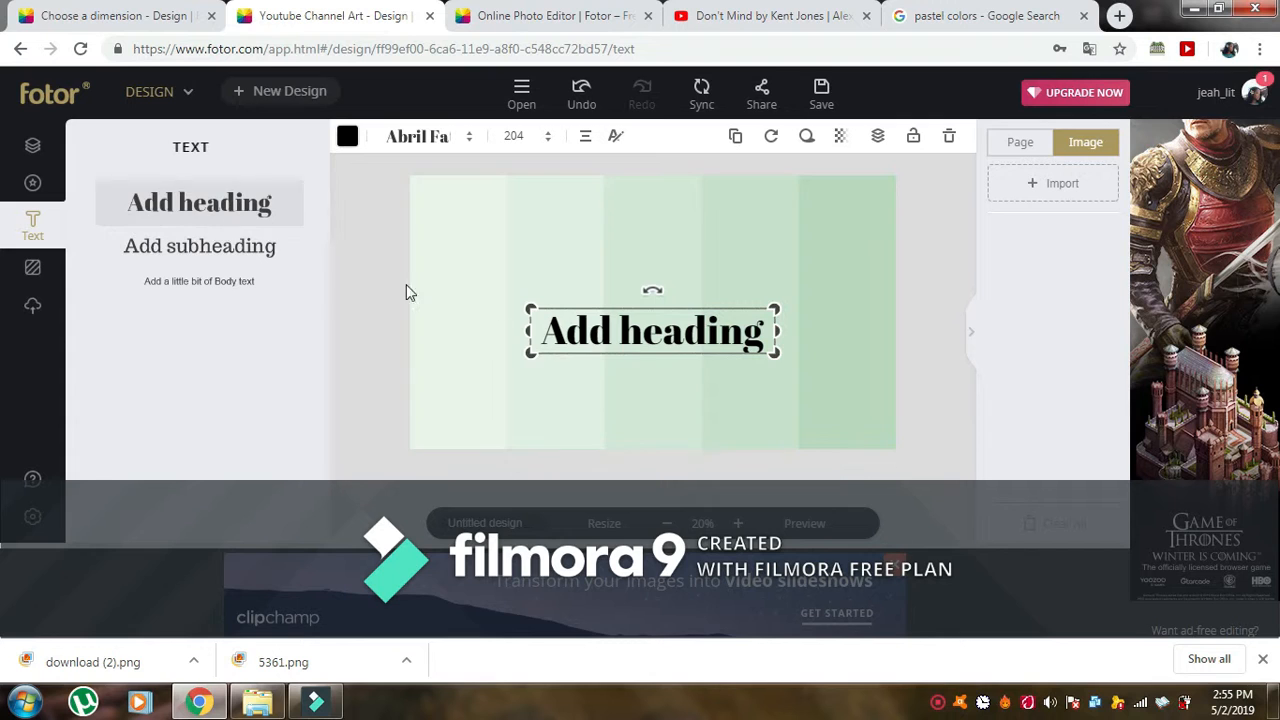
drag(773, 348, 837, 379)
click(837, 380)
drag(747, 345, 710, 325)
Replace the heading's placeholder text with the channel name
double_click(710, 327)
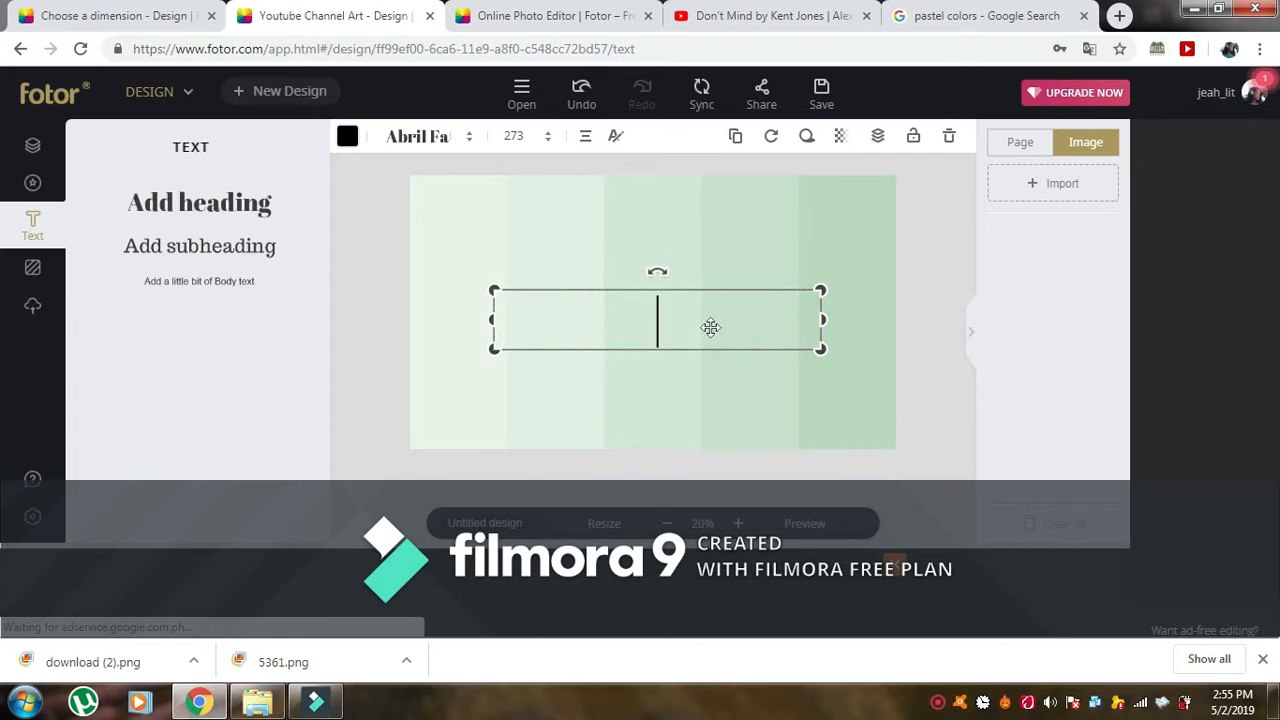
text(Jea)
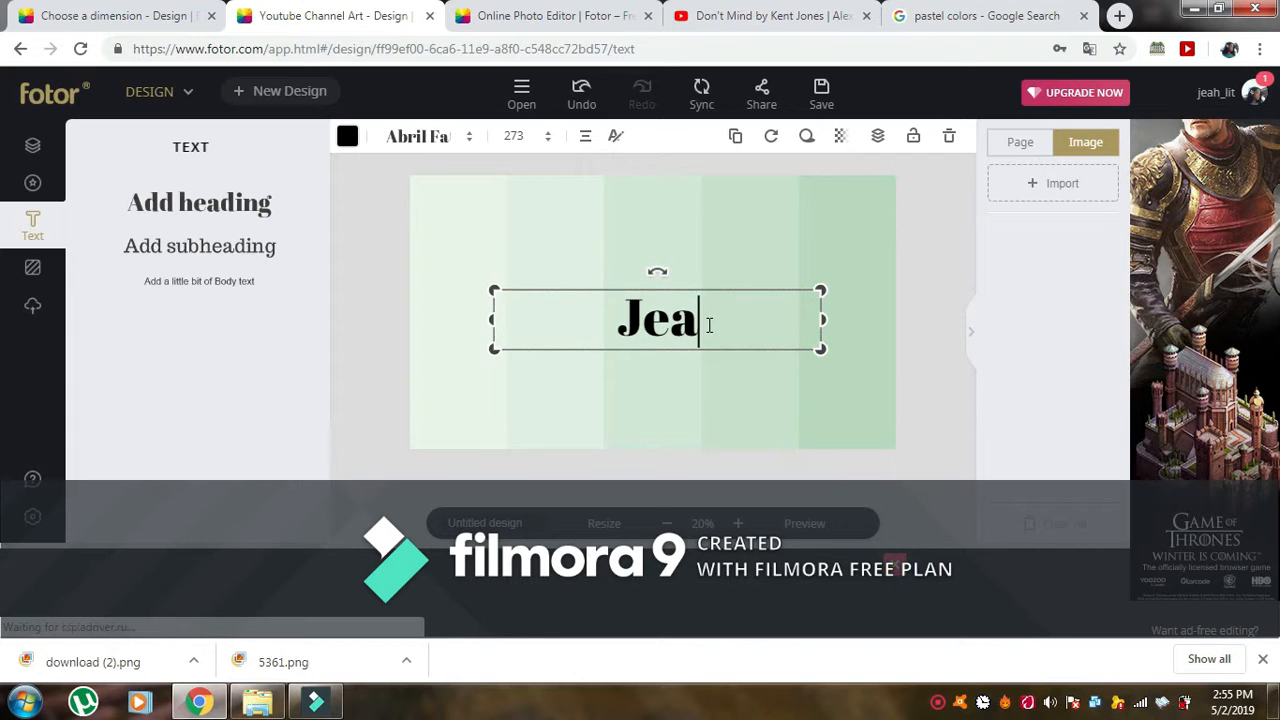
text(h M )
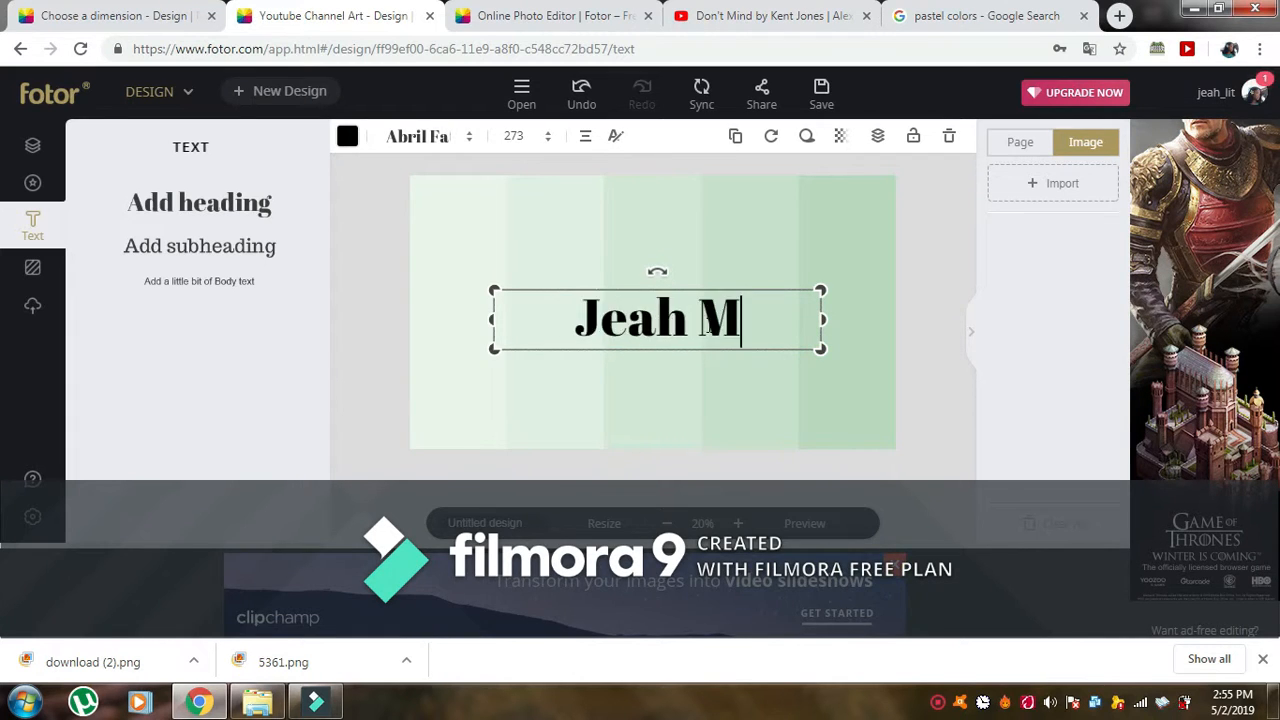
text(Y)
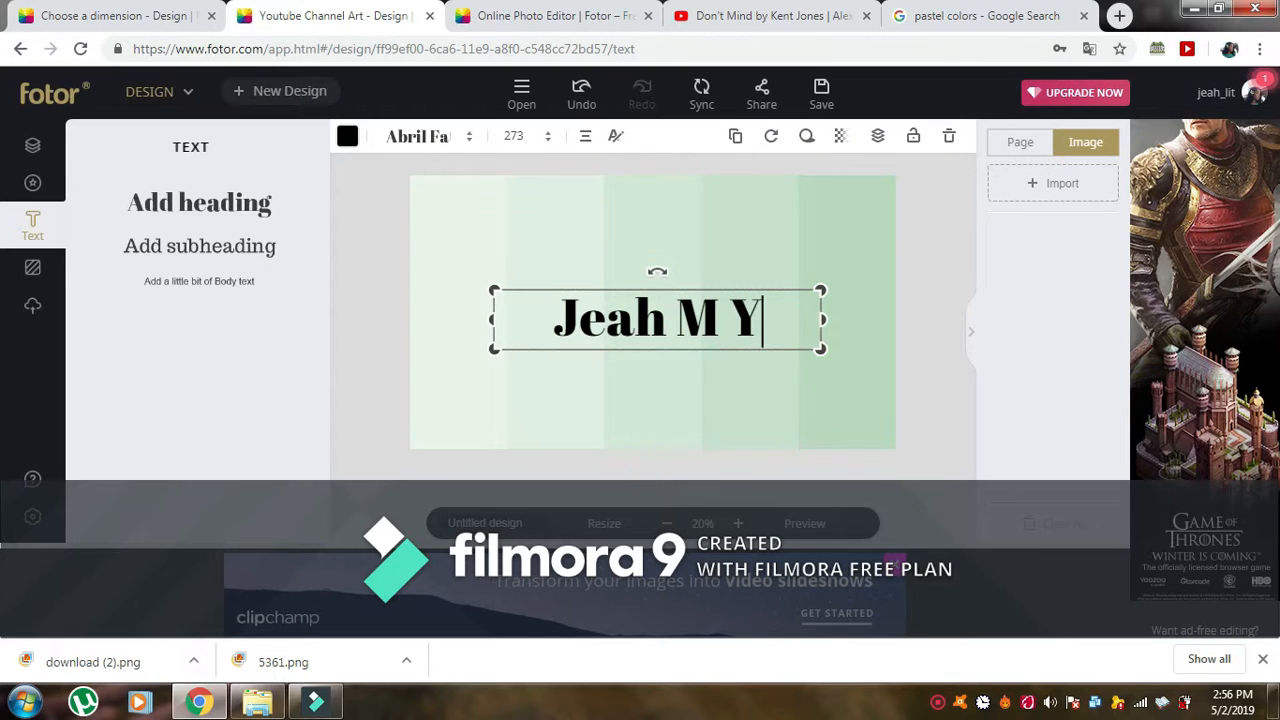
text(T)
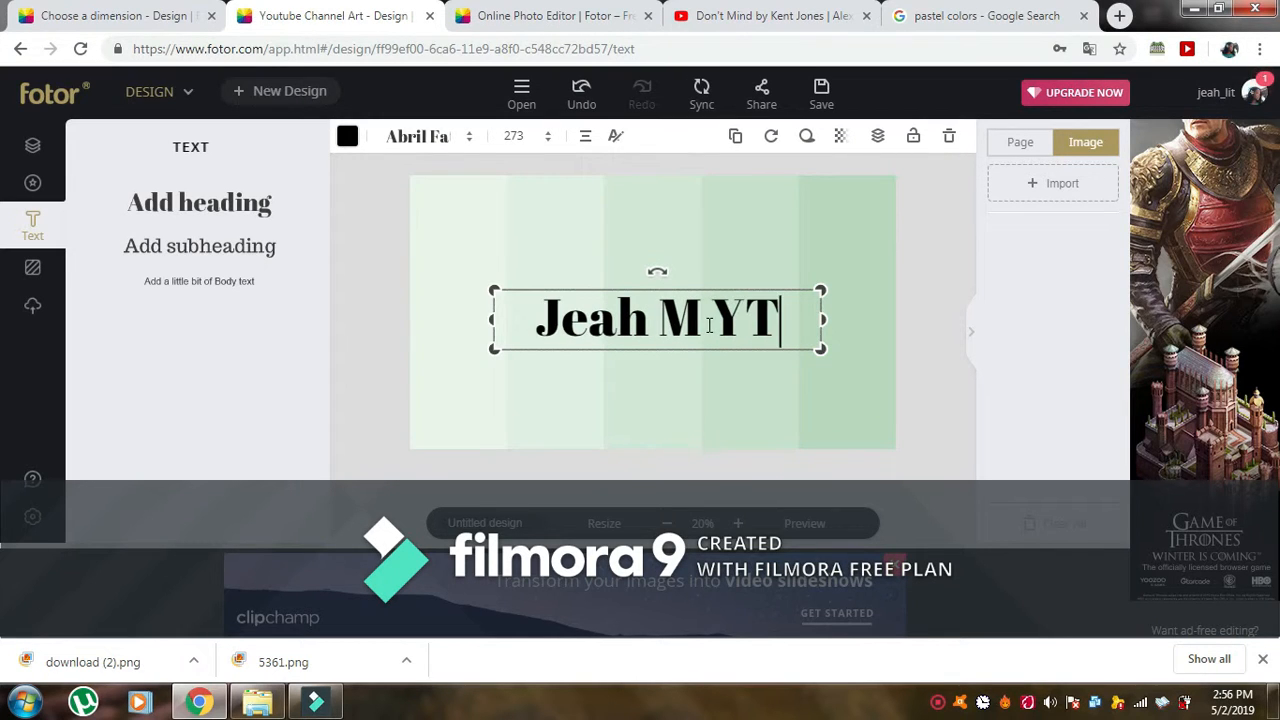
Try the AmaticSC, Learning Curve and Lobster fonts on the heading and settle on Sacramento
click(469, 140)
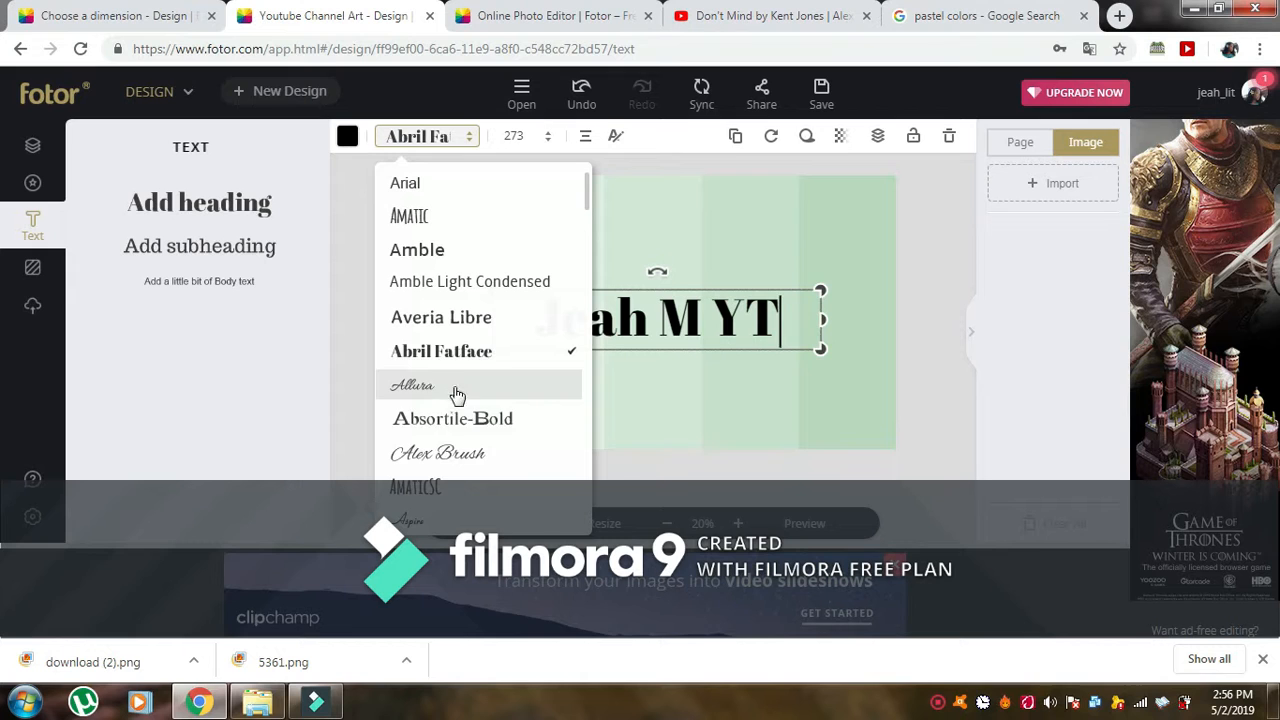
click(455, 482)
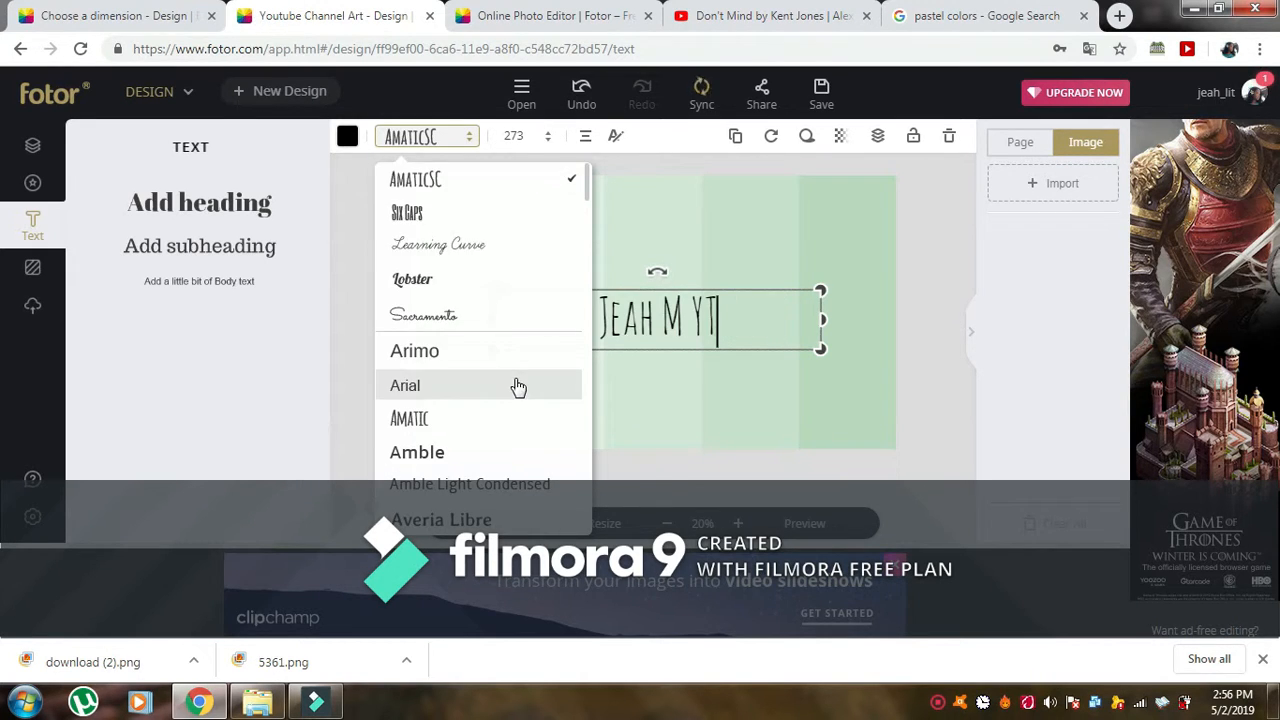
click(505, 245)
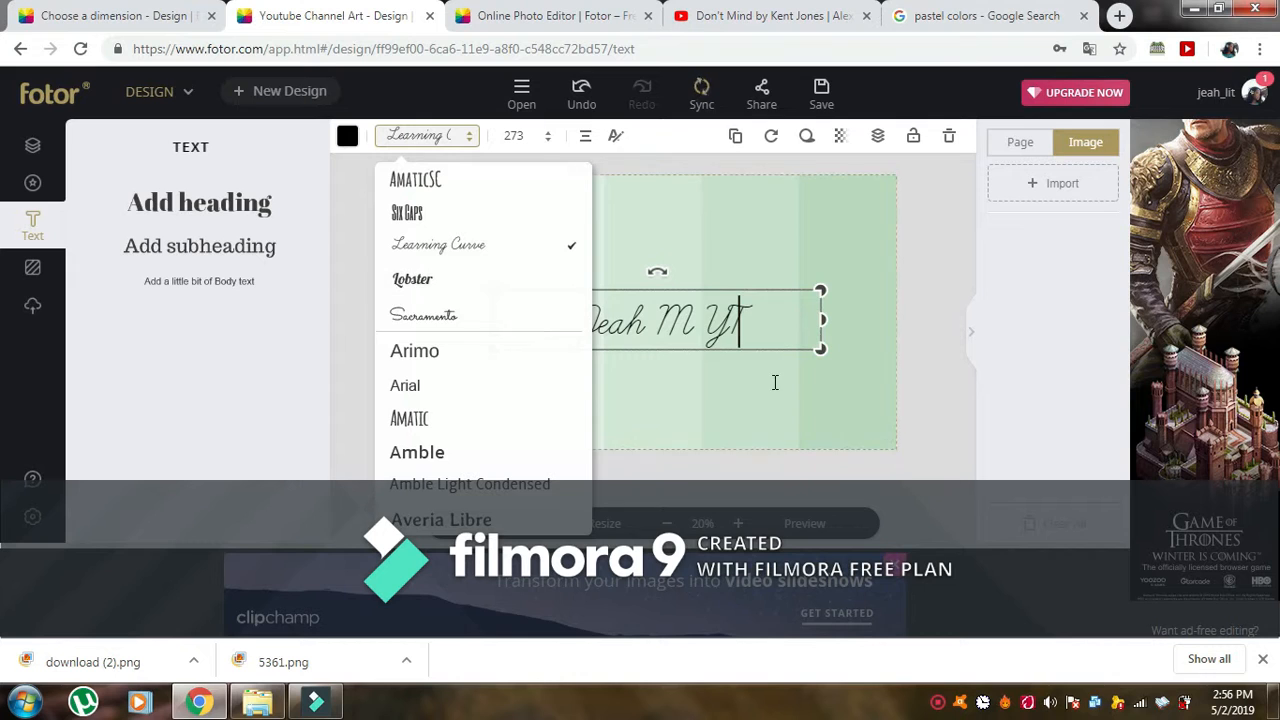
click(523, 293)
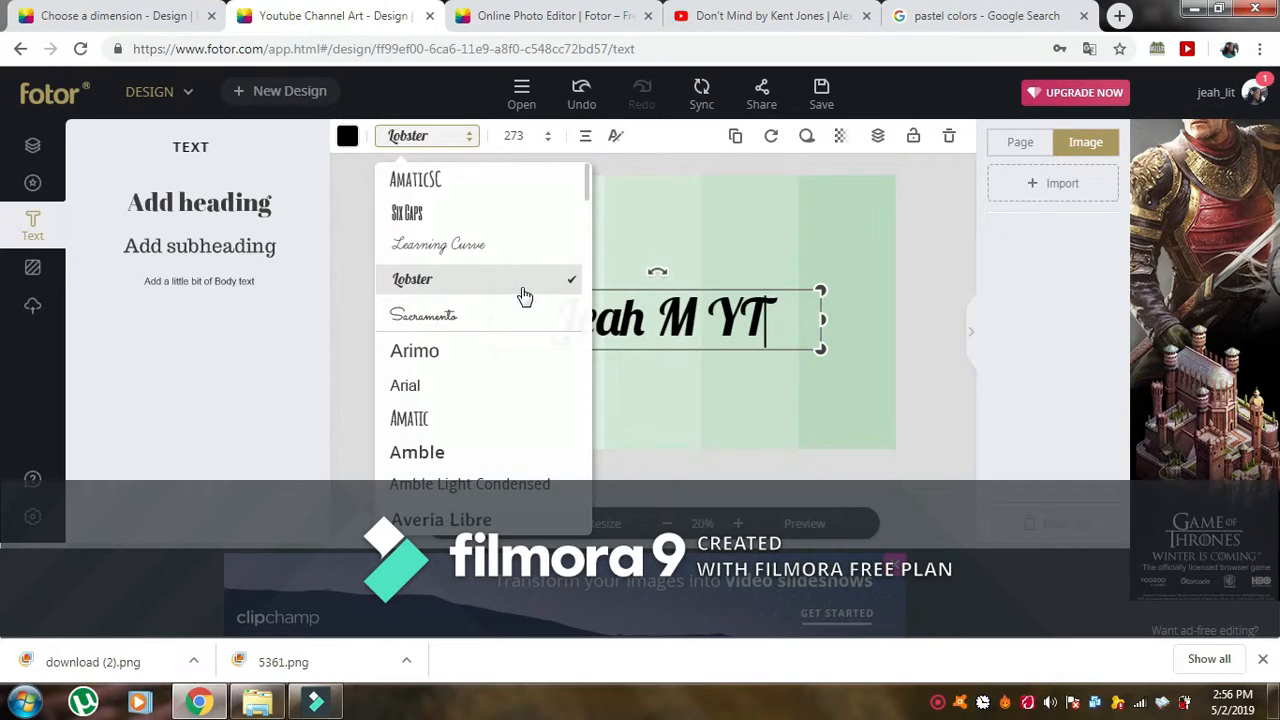
click(516, 318)
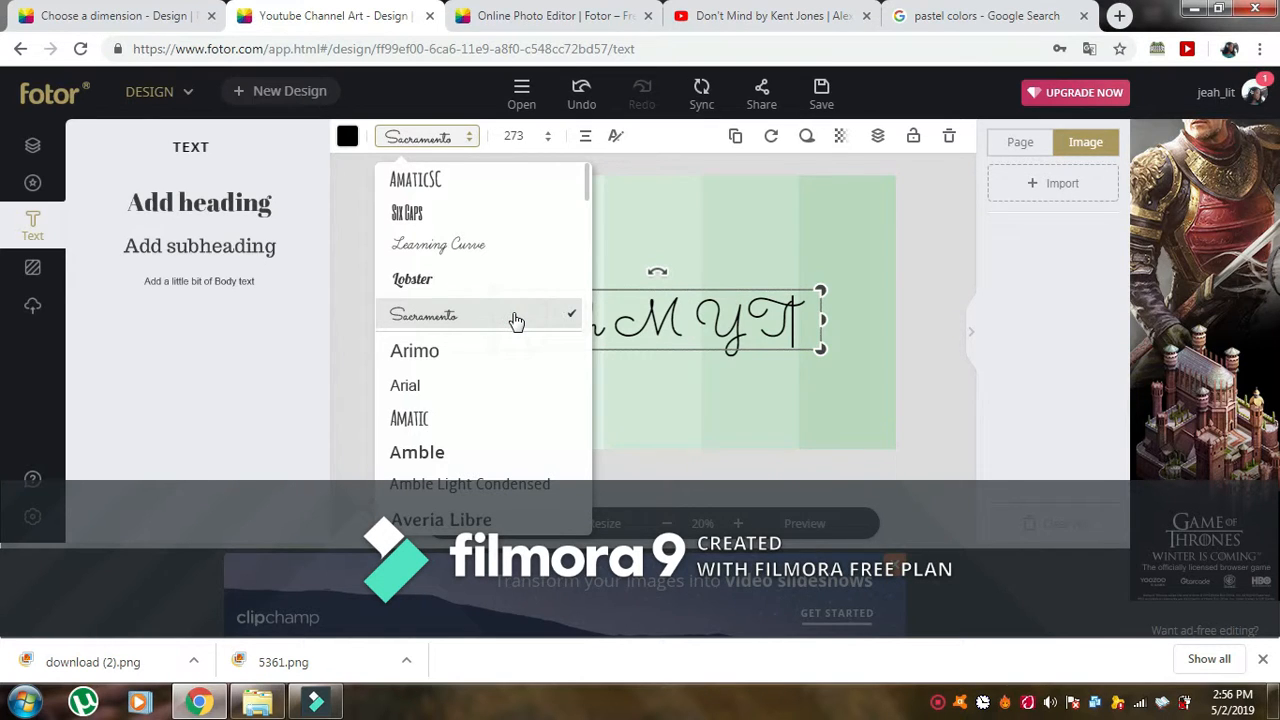
click(673, 219)
Enlarge the heading to font size 320 and center it horizontally, slightly above the canvas middle
click(768, 326)
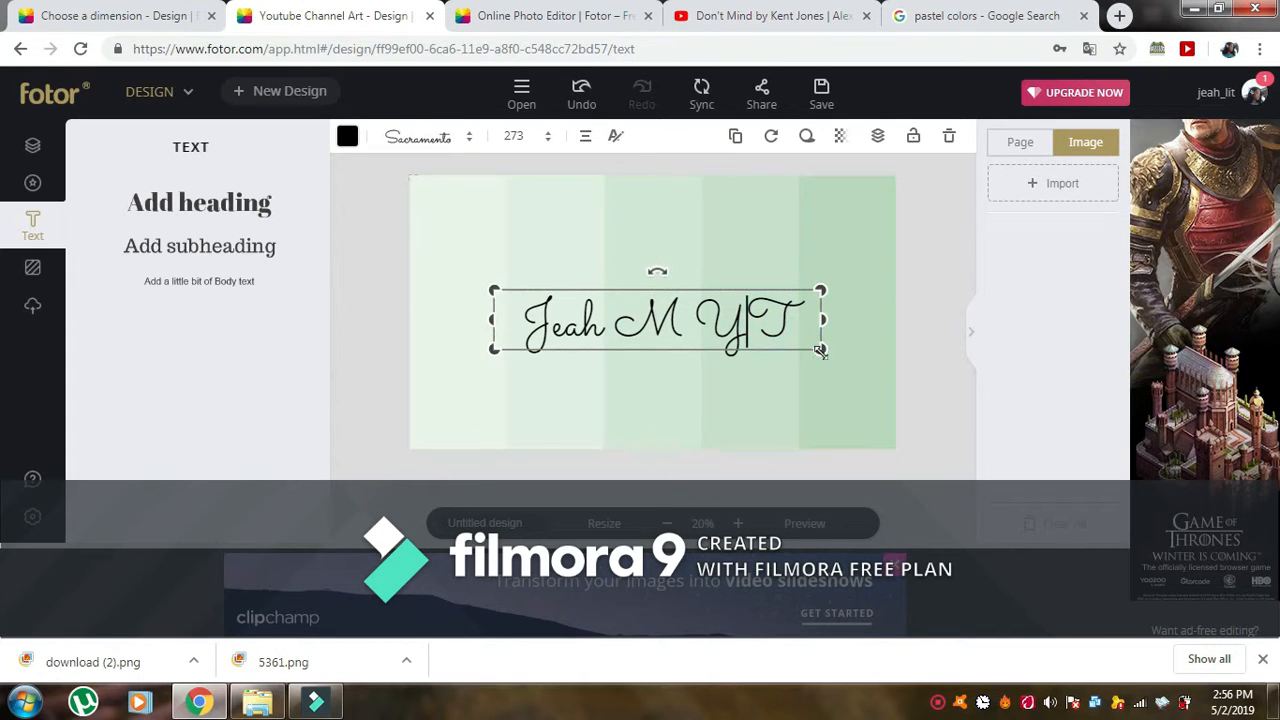
drag(820, 350, 856, 370)
click(858, 373)
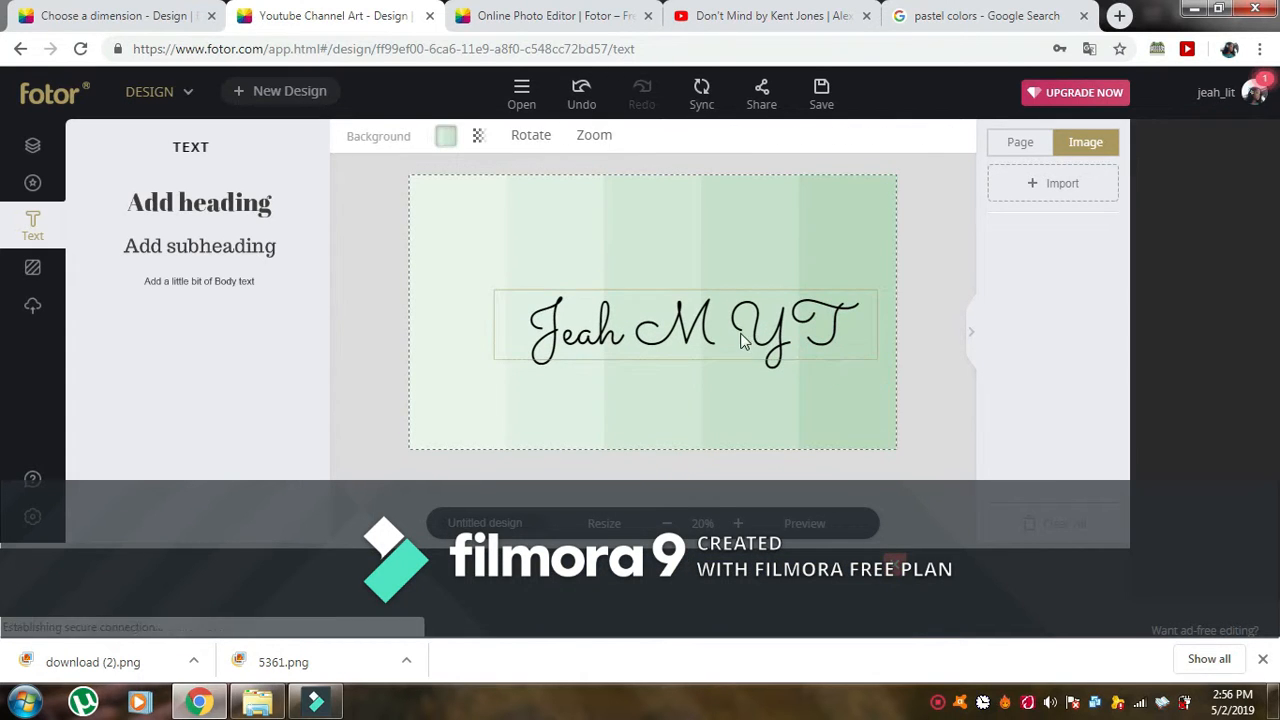
drag(751, 323, 727, 305)
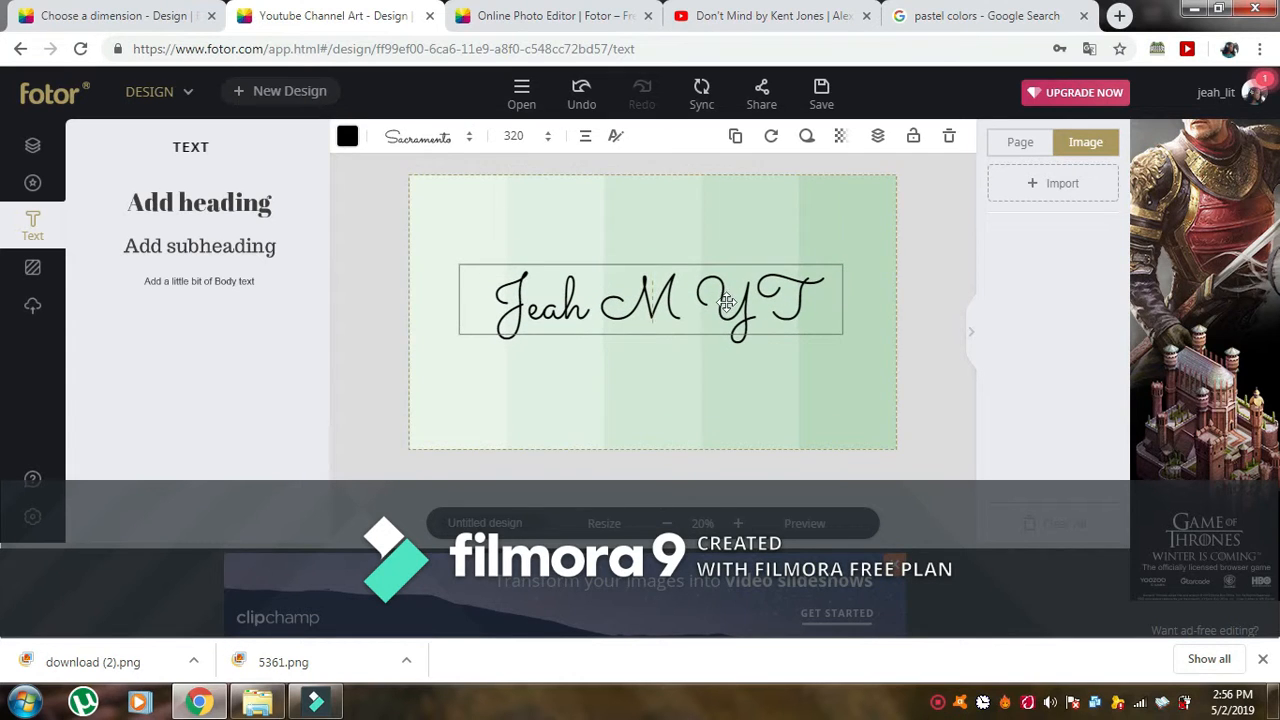
Try yellow, pink, light blue and green on the channel-name heading, return it to black and open the custom color picker
click(347, 136)
click(410, 285)
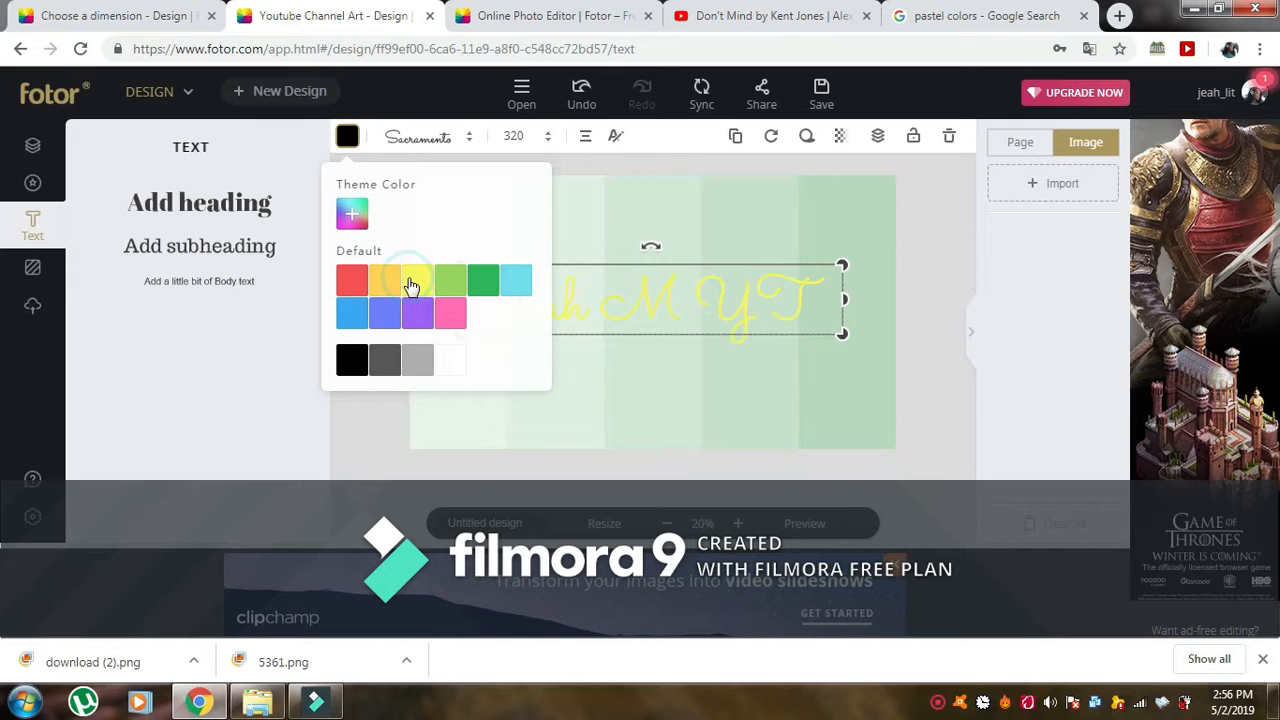
click(445, 330)
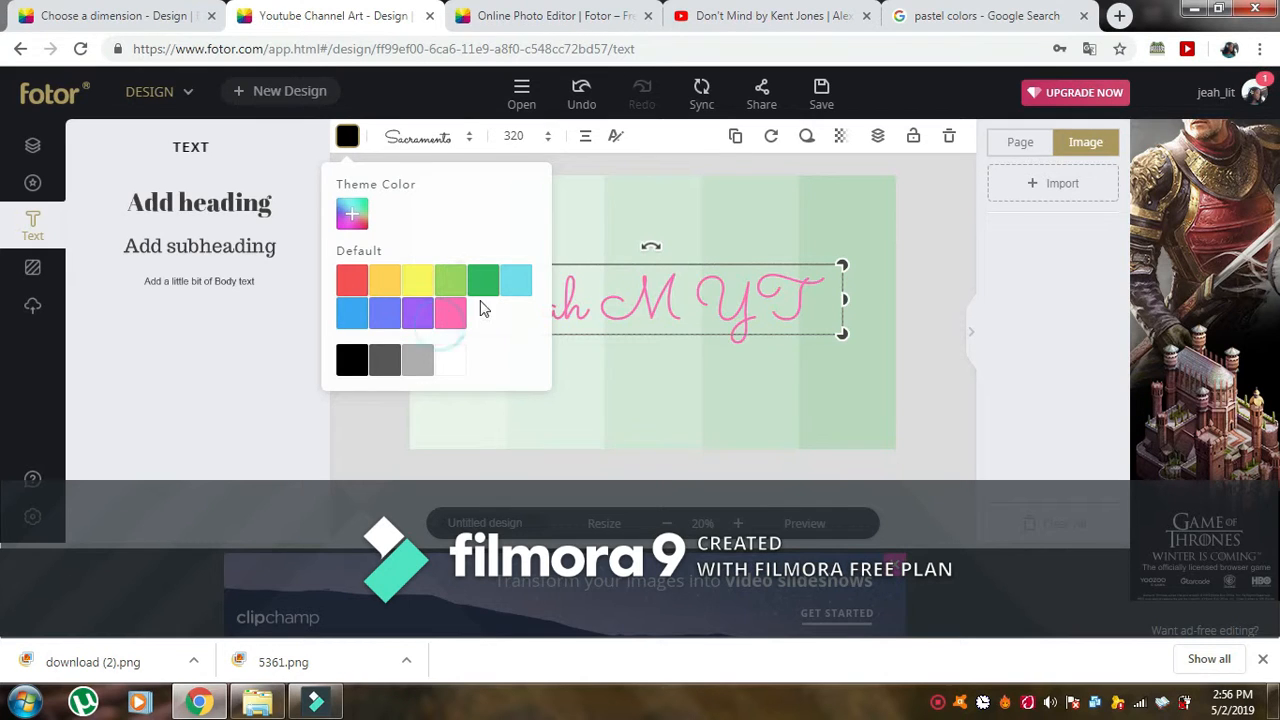
click(518, 281)
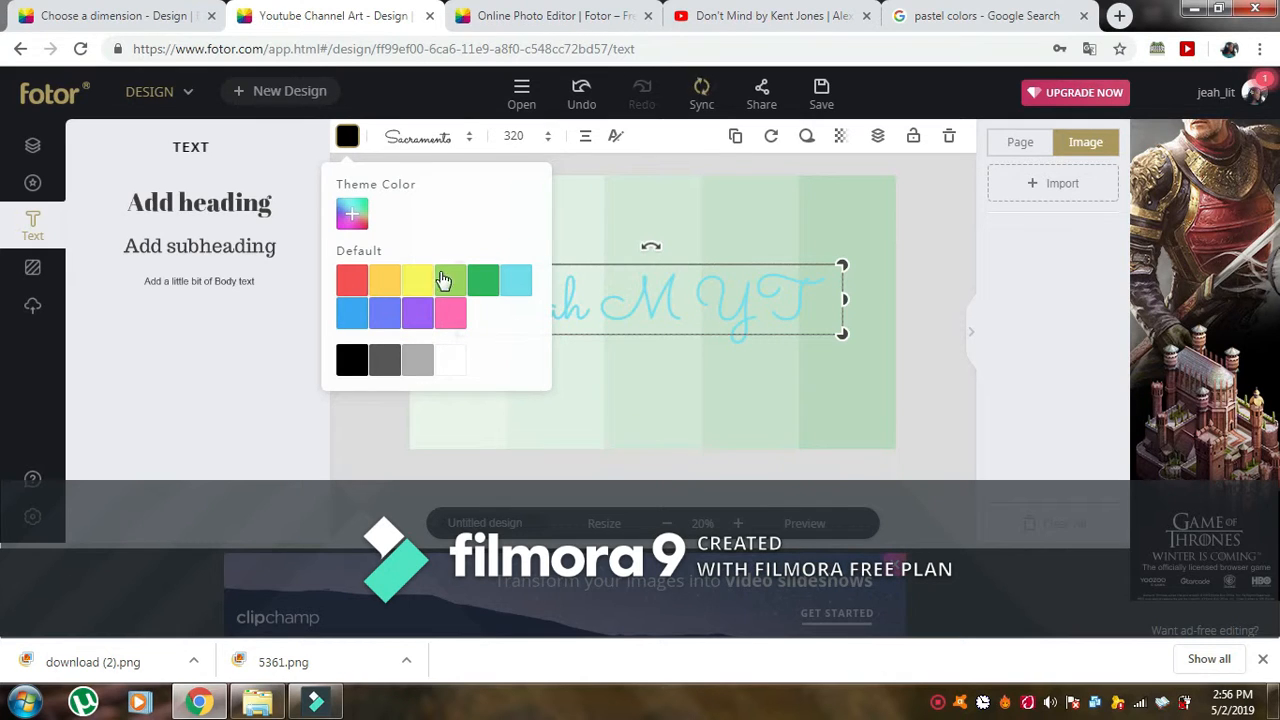
click(445, 280)
click(351, 362)
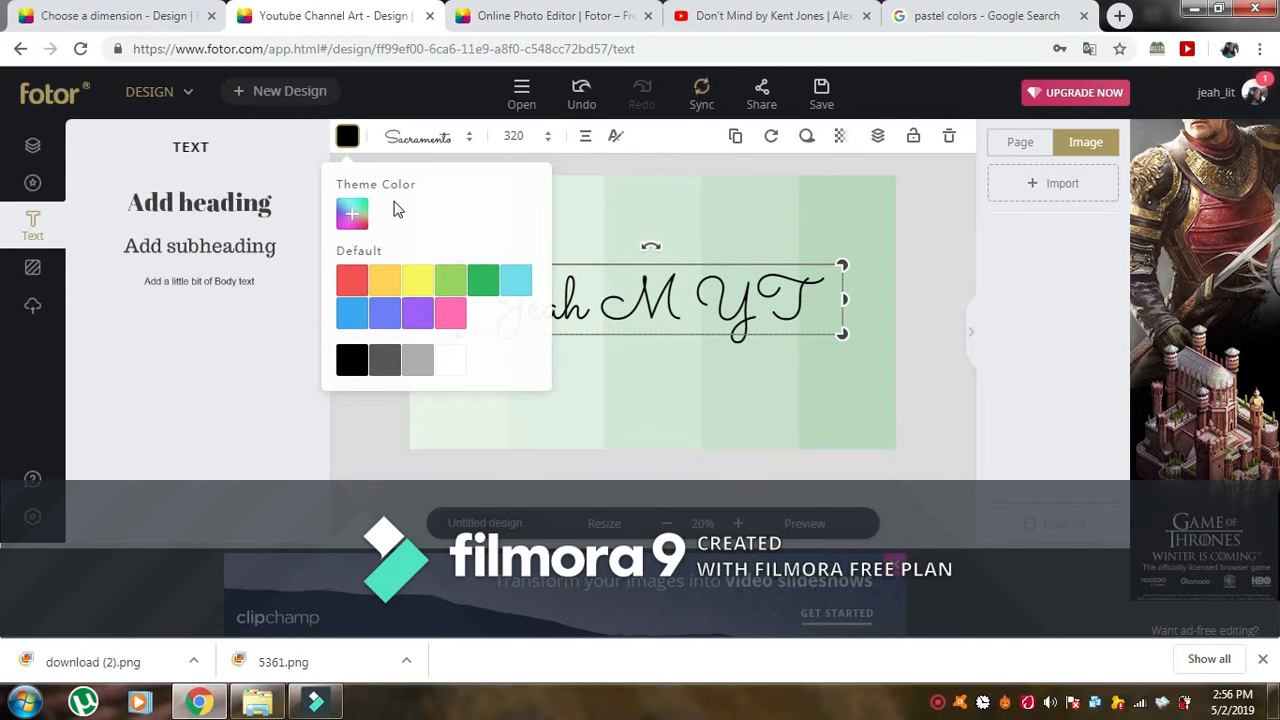
click(356, 214)
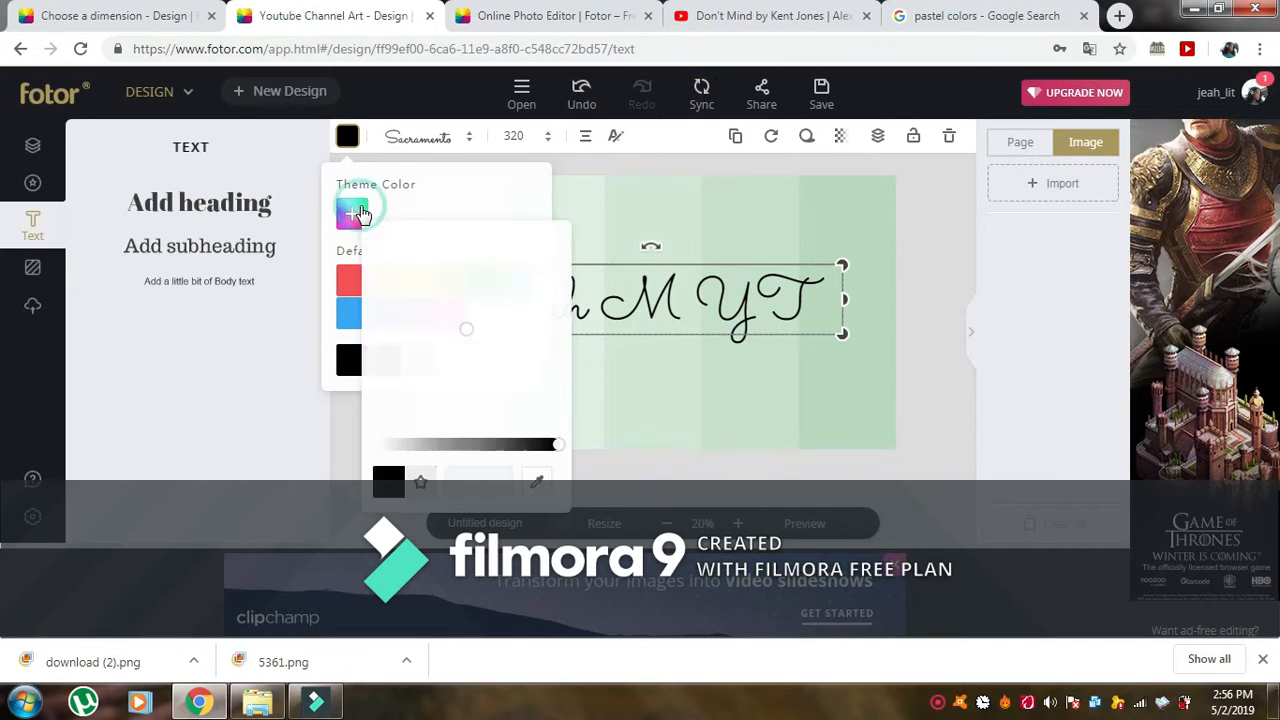
click(811, 415)
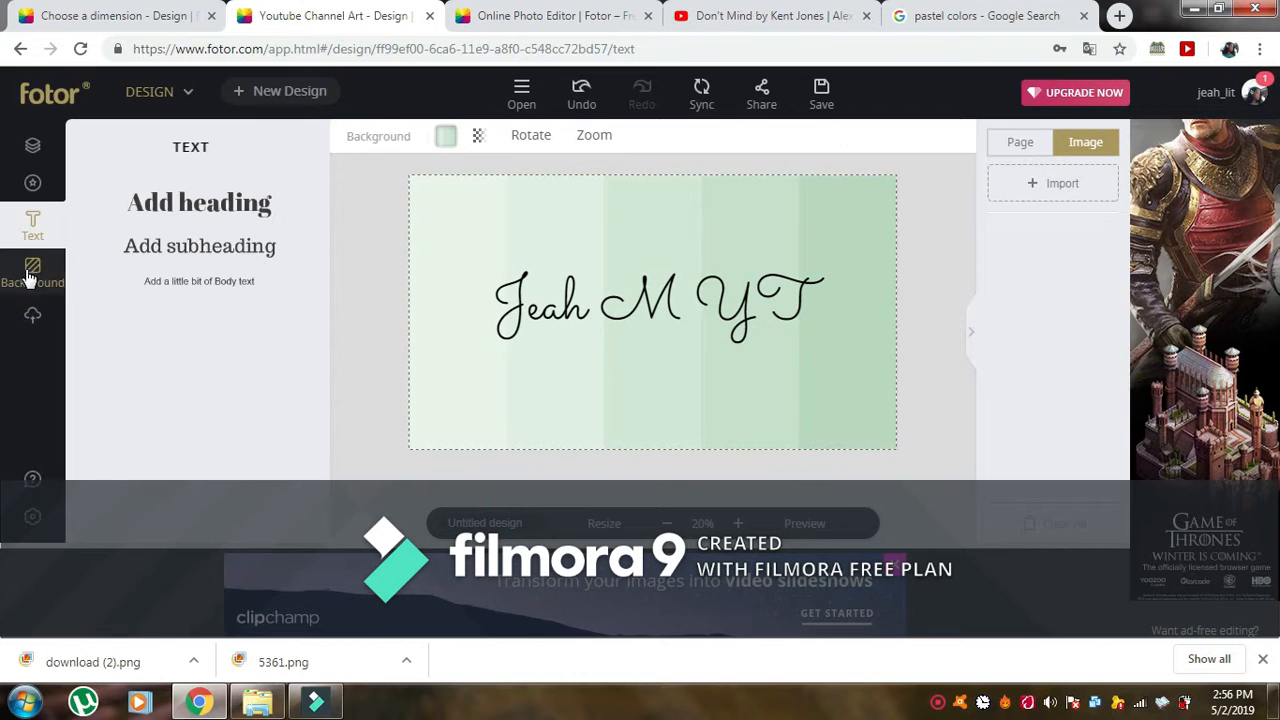
Add the black rounded bar from the recently used stickers to the canvas
click(34, 185)
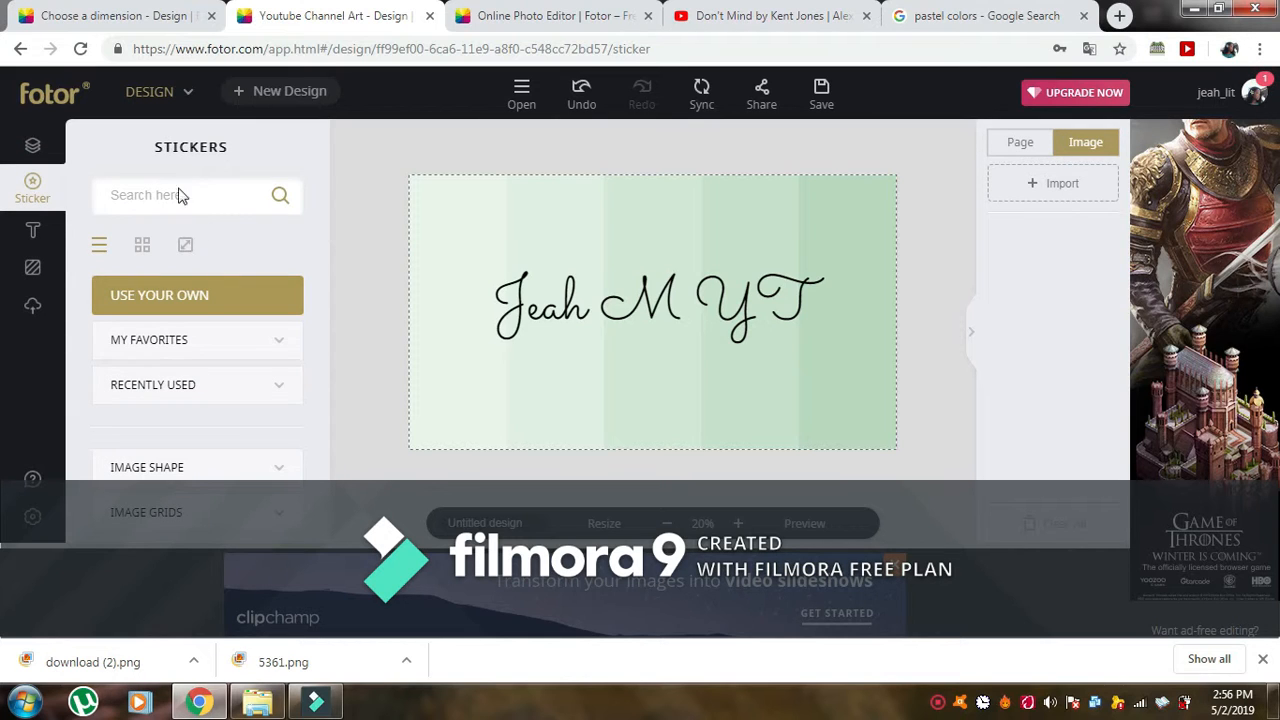
click(240, 384)
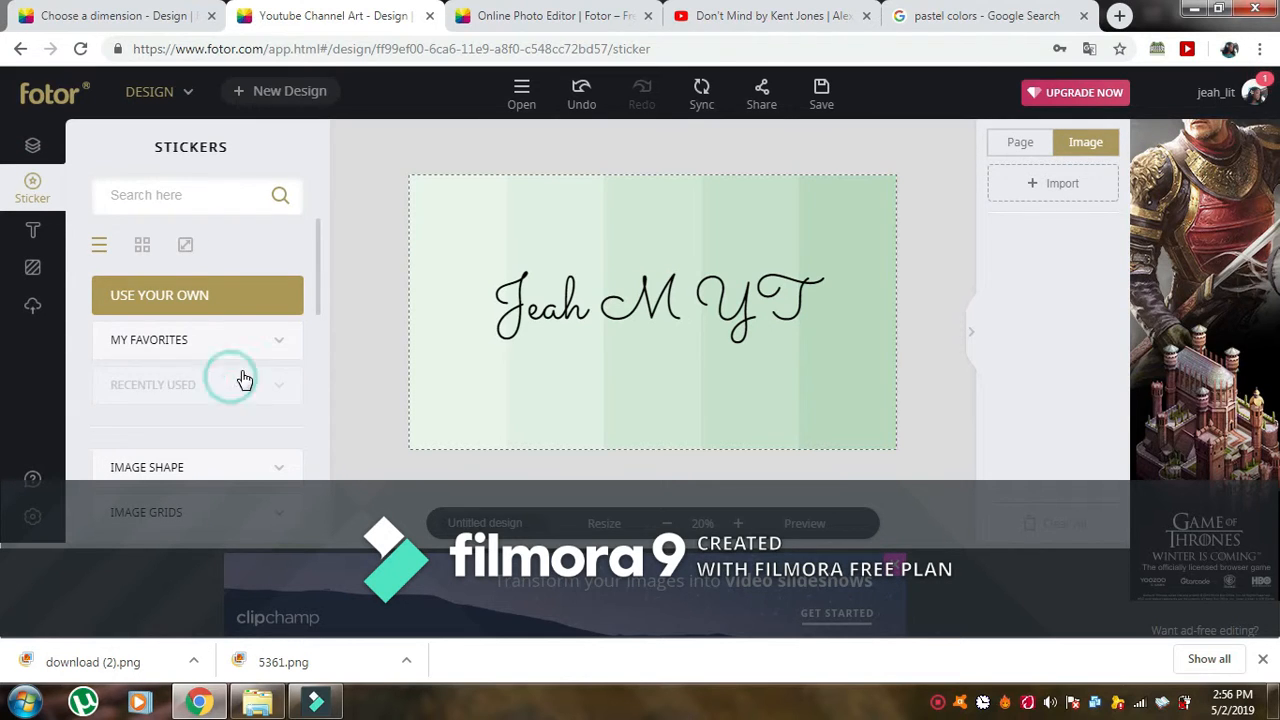
scroll(213, 443, down, 3)
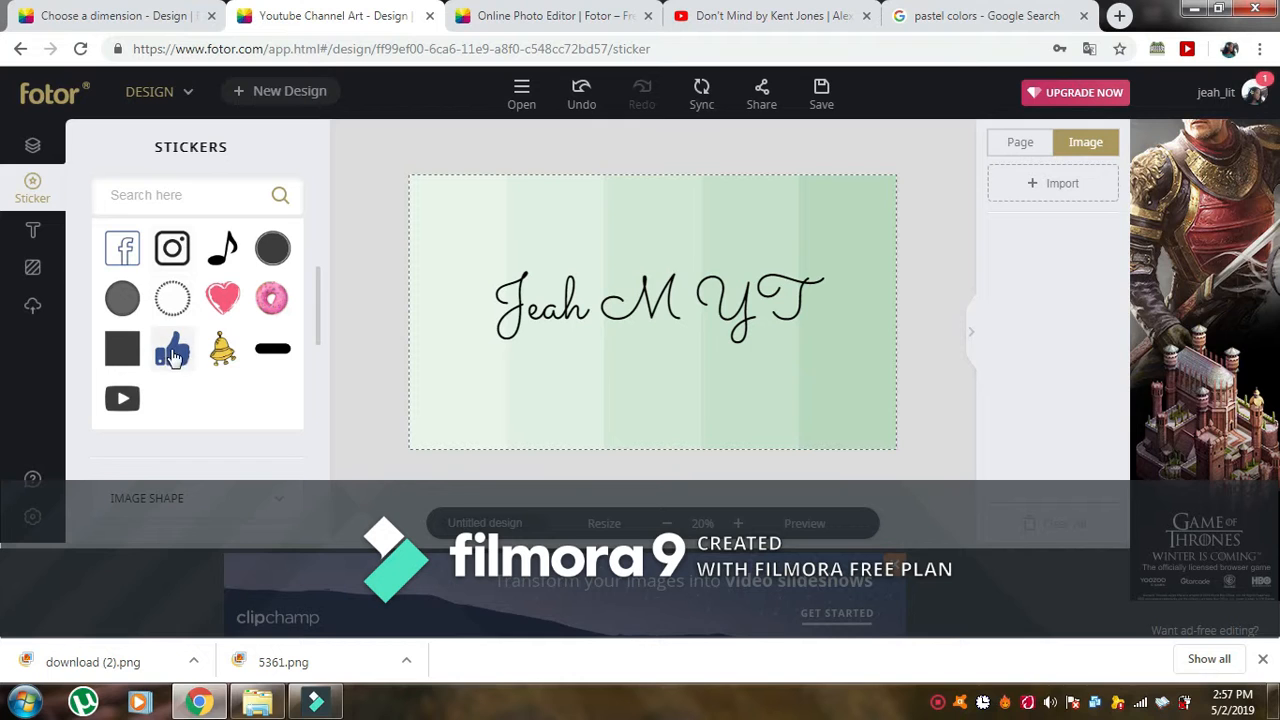
click(284, 352)
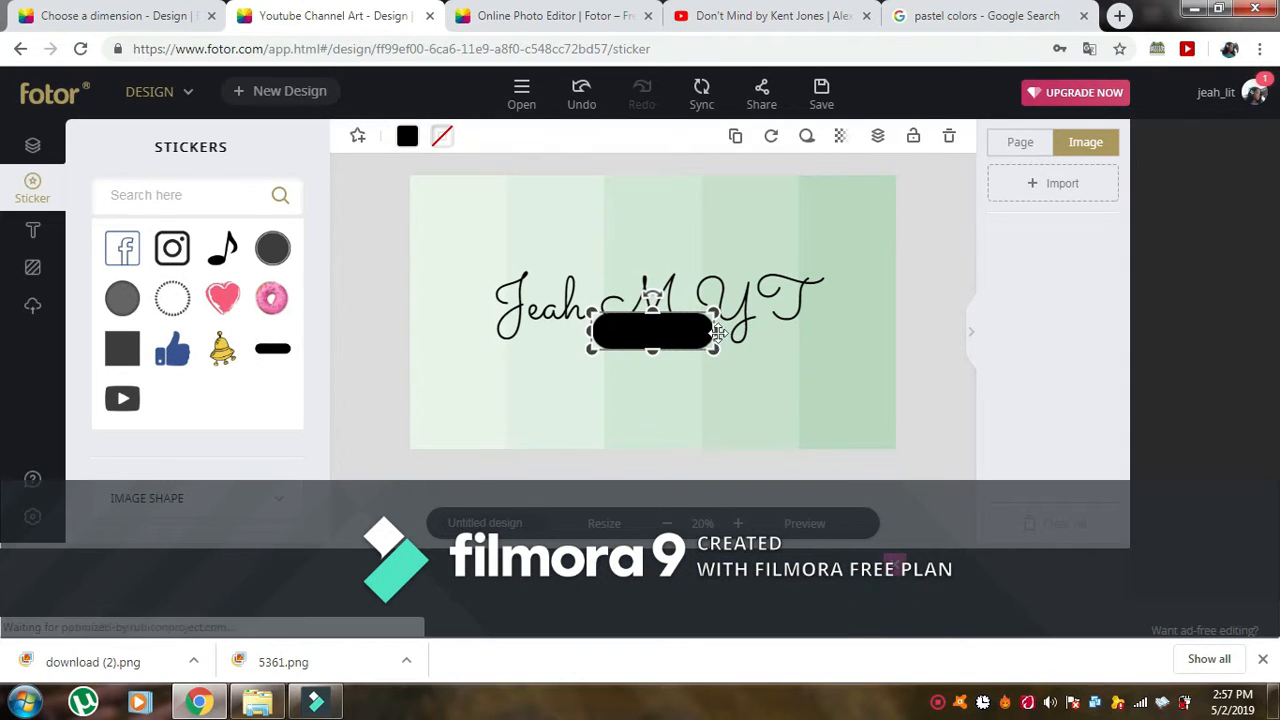
Resize the black bar to a small pill and place it below the heading, near the canvas's left edge
drag(668, 344, 808, 375)
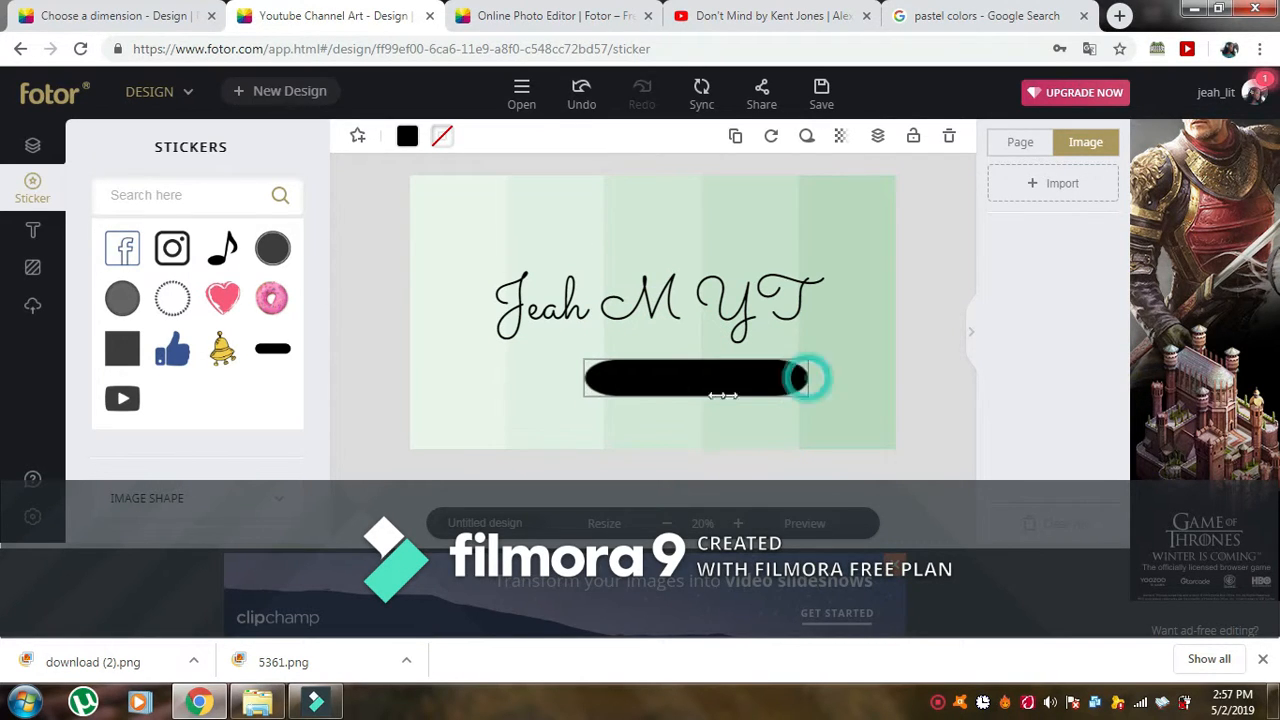
drag(705, 401, 688, 422)
drag(694, 403, 521, 380)
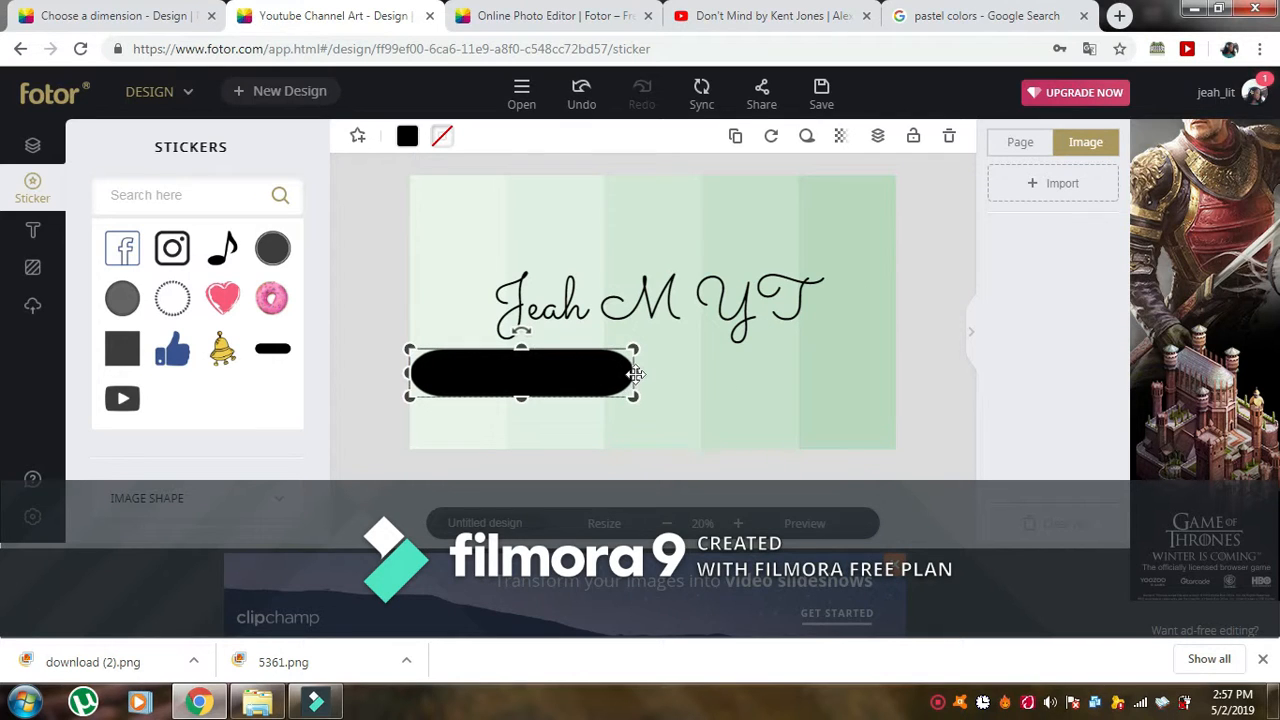
drag(634, 396, 526, 372)
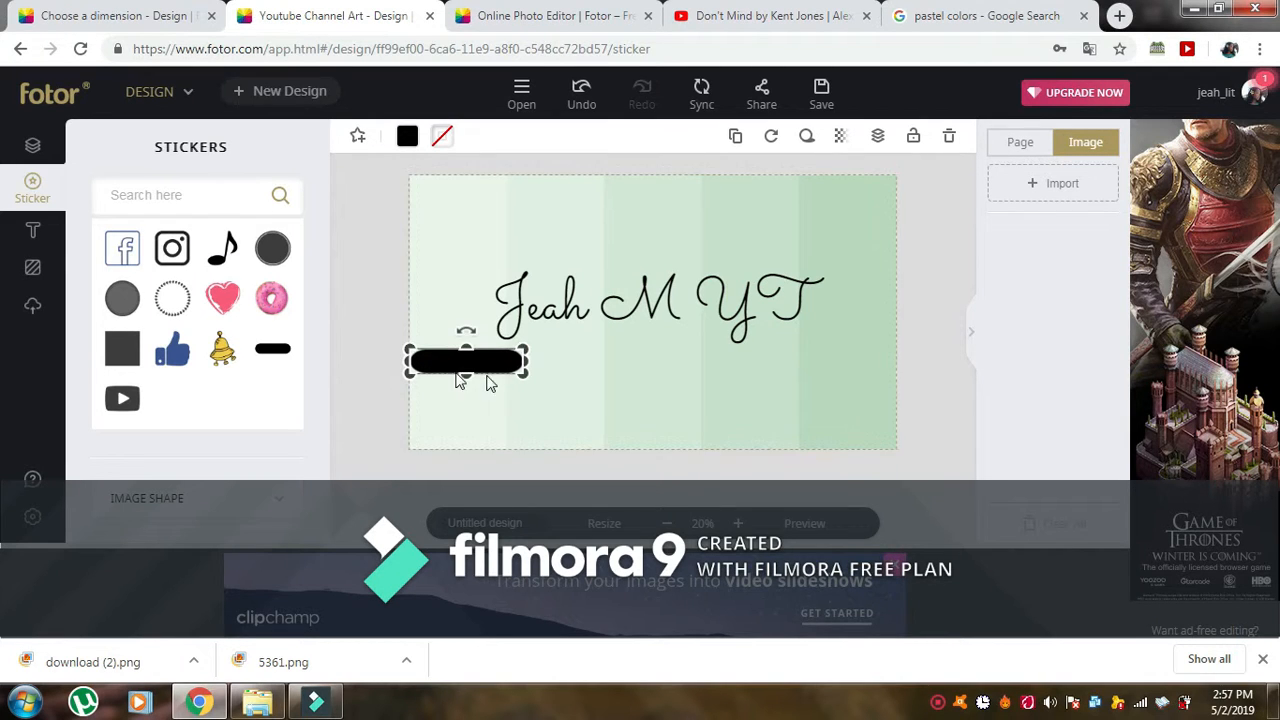
drag(434, 361, 443, 365)
click(476, 411)
Add a subheading below the channel name and replace its text with "Subscribe"
click(32, 237)
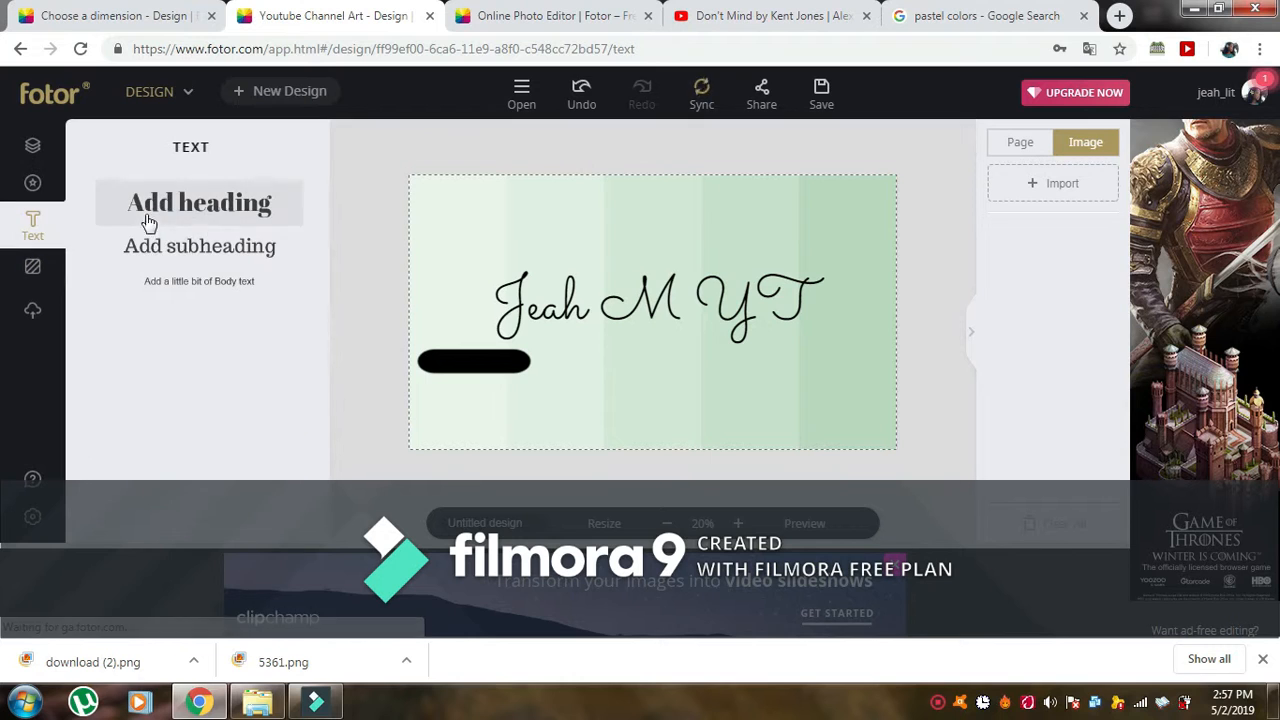
click(167, 252)
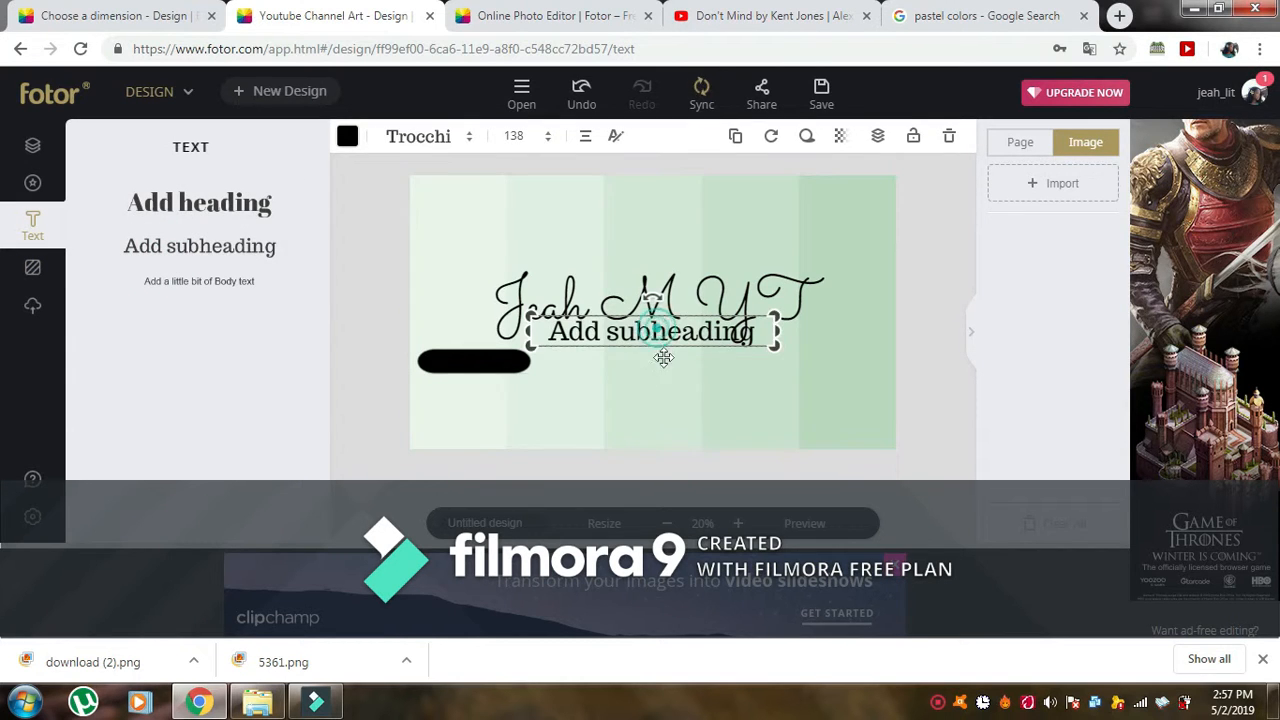
drag(657, 322, 660, 366)
double_click(657, 366)
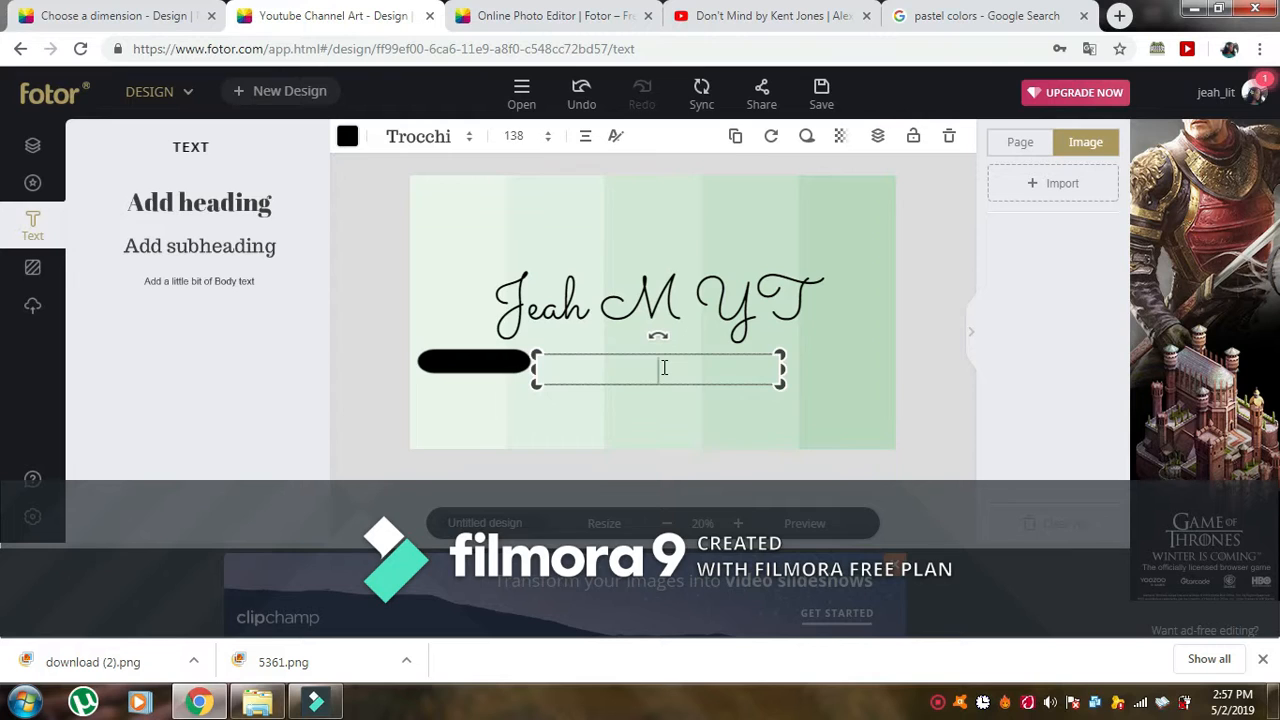
text(Subscribe)
Set the Subscribe text to the Tw Fancy Free font and color it off-white, #f3f3f3
click(466, 138)
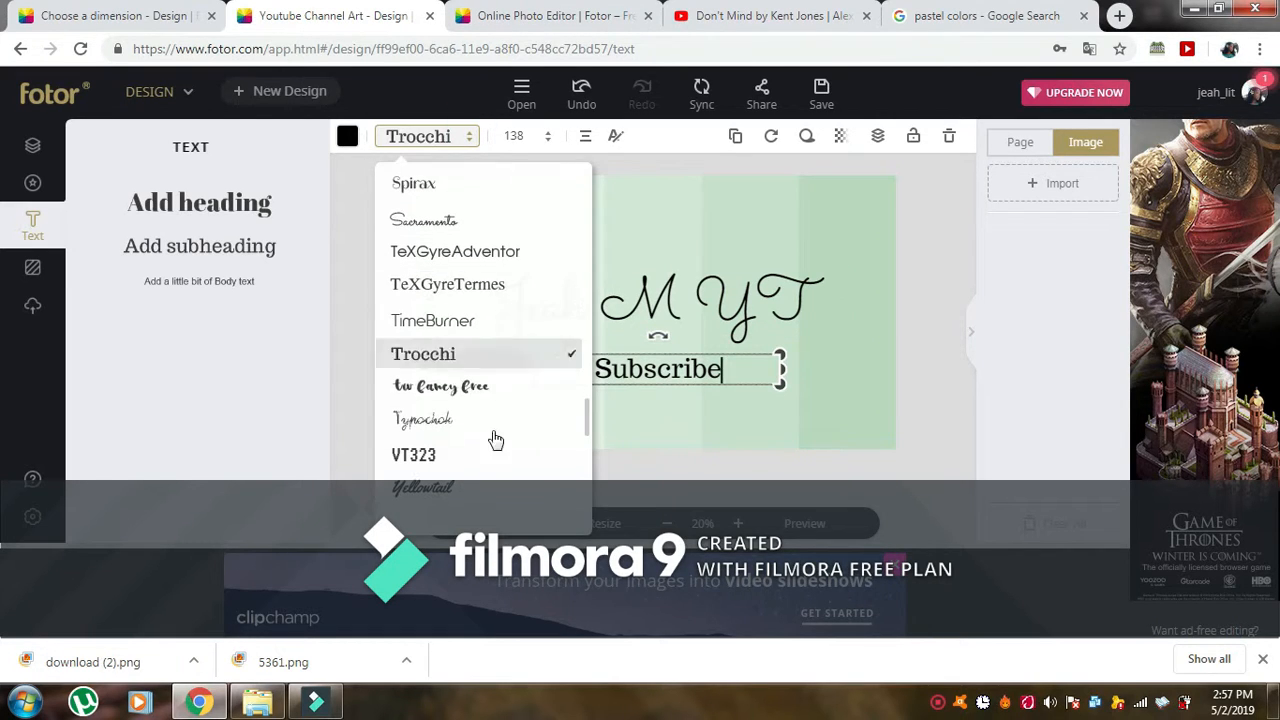
click(537, 392)
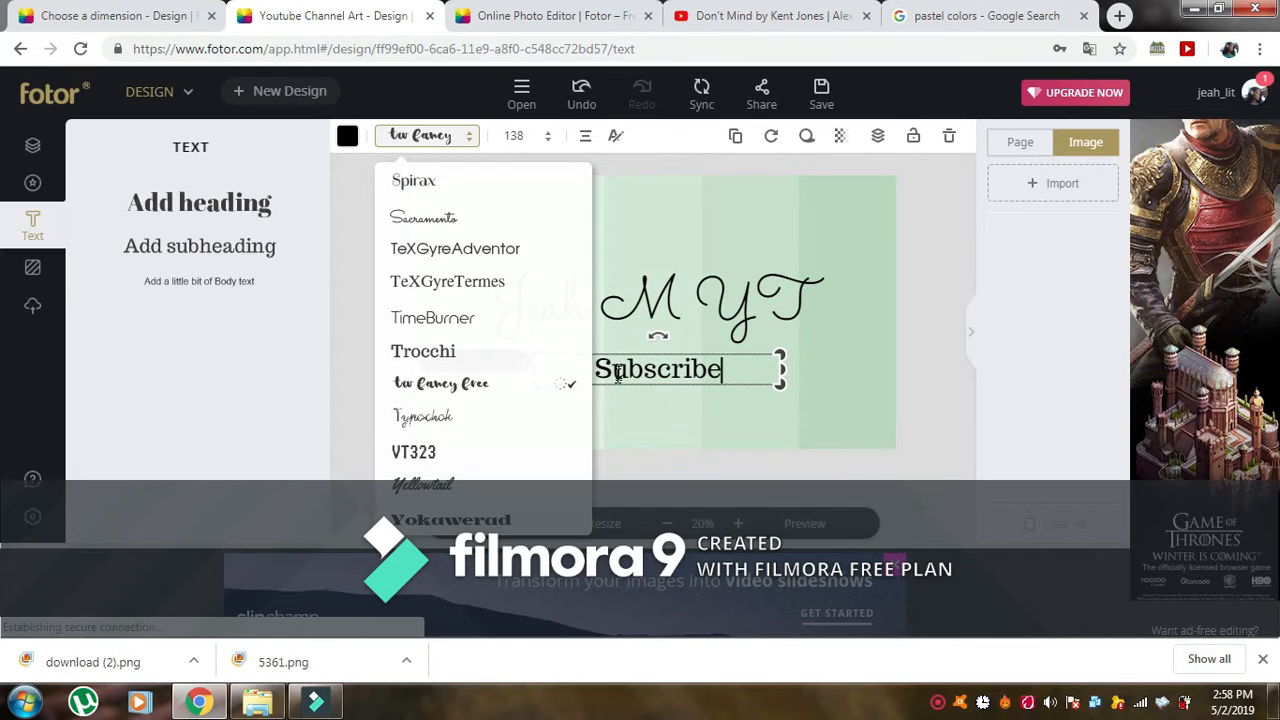
click(346, 134)
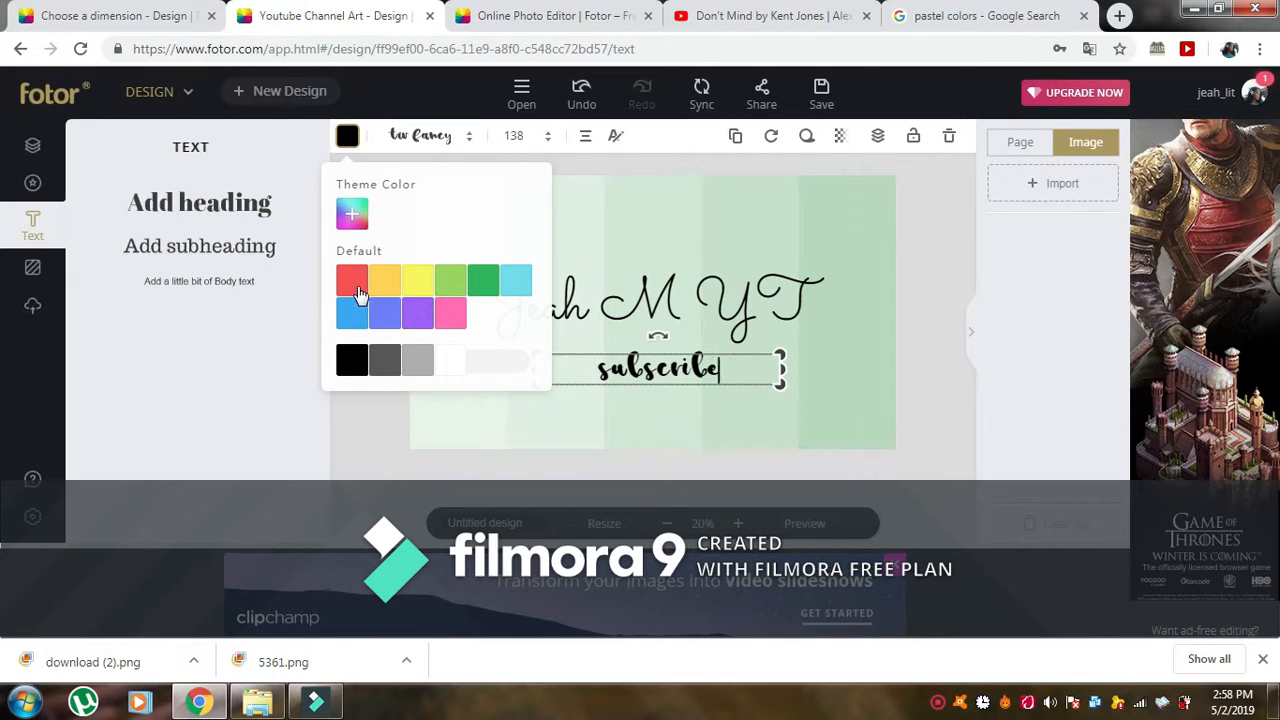
click(418, 368)
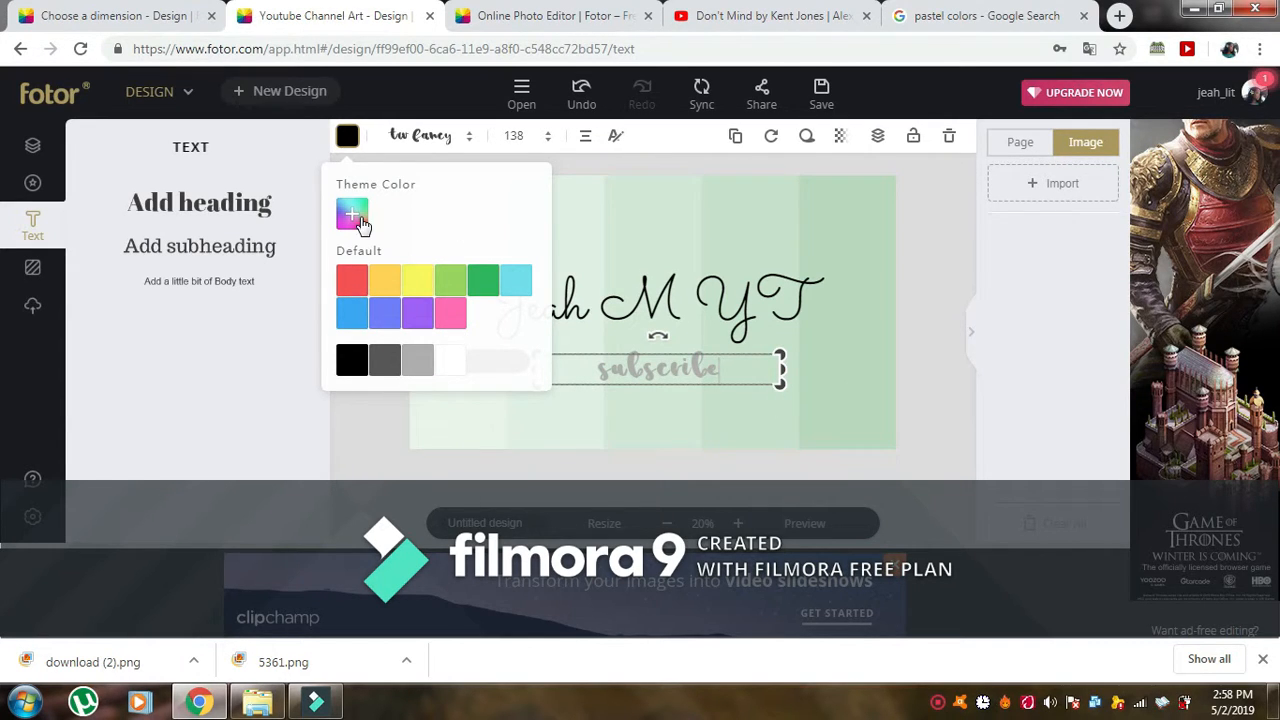
click(352, 214)
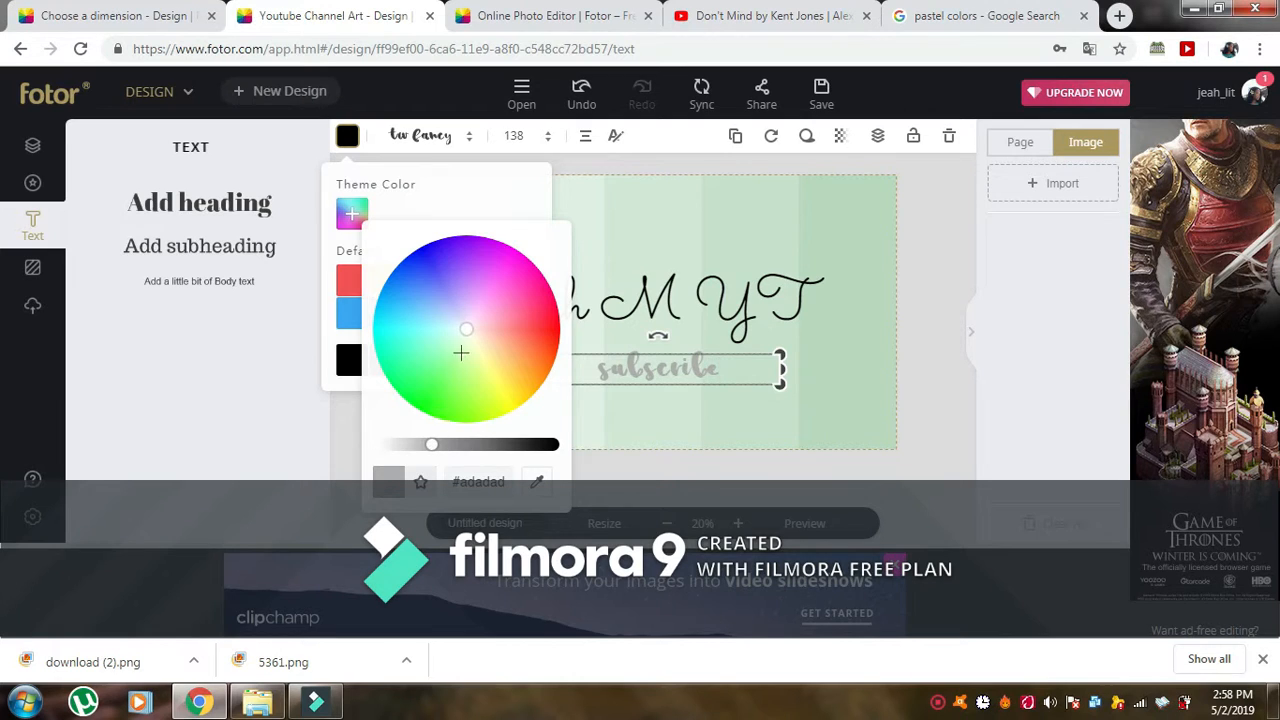
drag(431, 444, 384, 448)
click(767, 404)
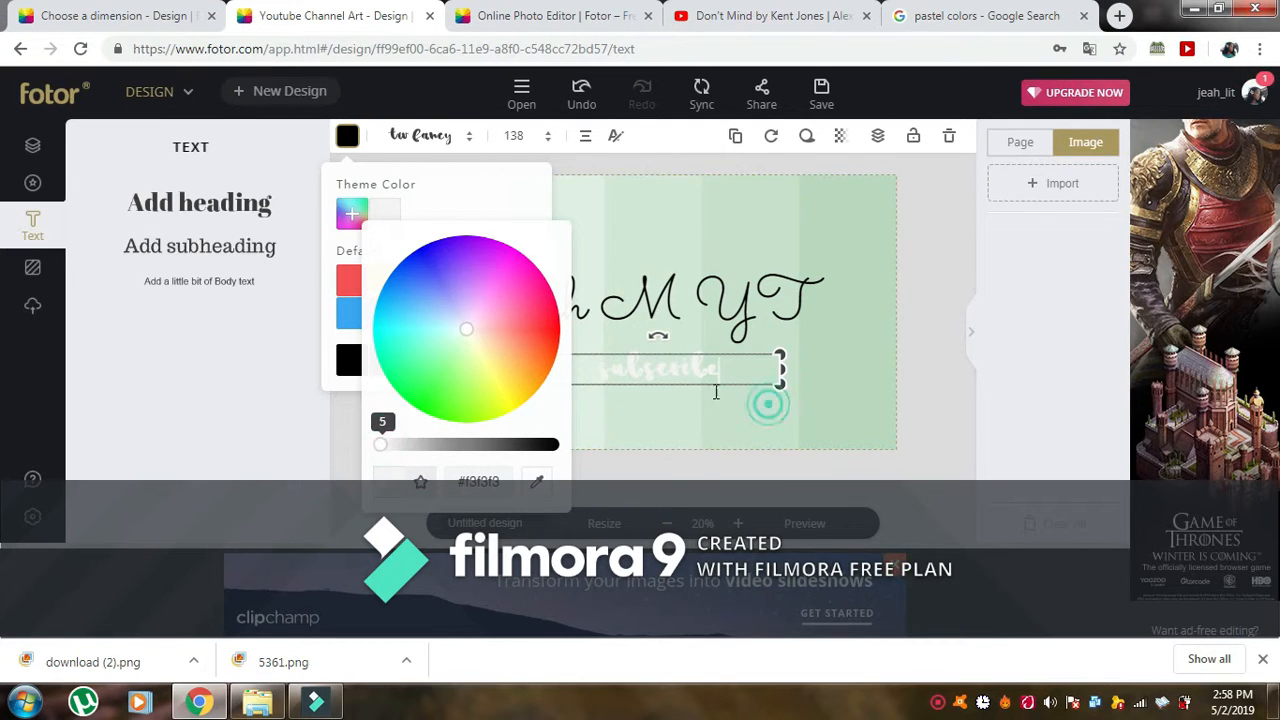
Shrink the Subscribe text to font size 83 and center it on the black bar
click(767, 384)
drag(777, 381, 510, 369)
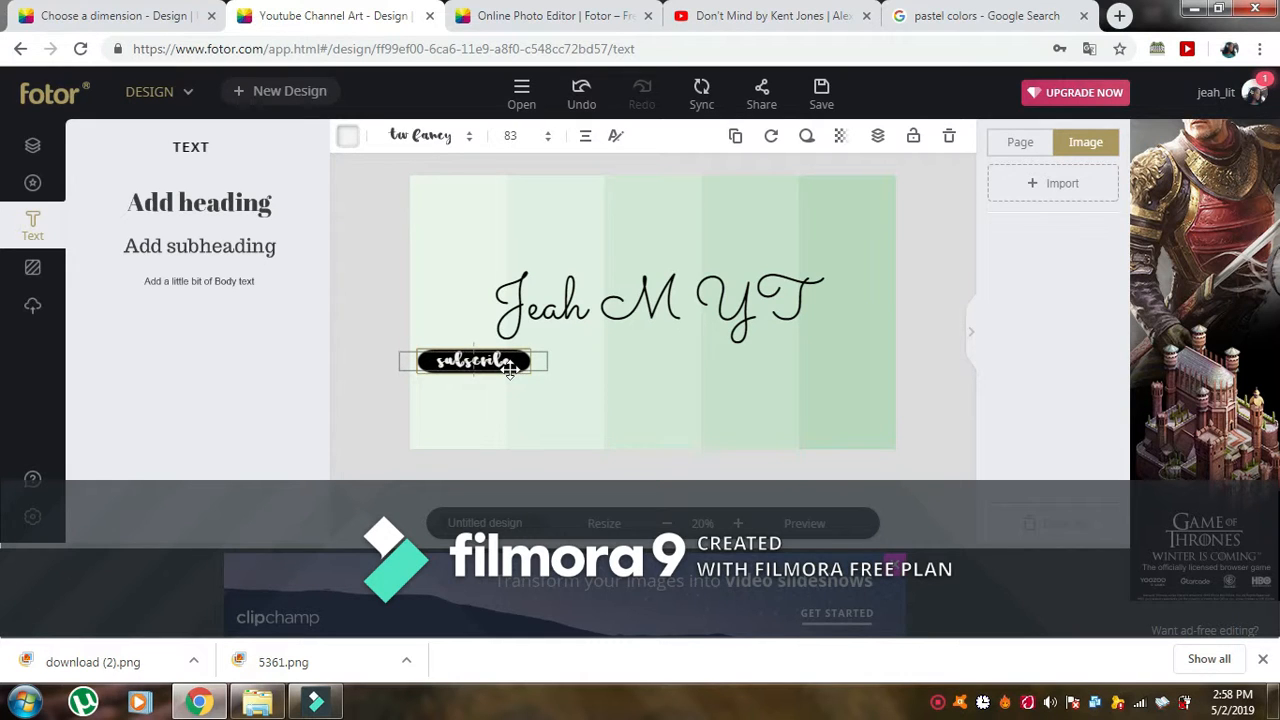
click(474, 280)
click(893, 404)
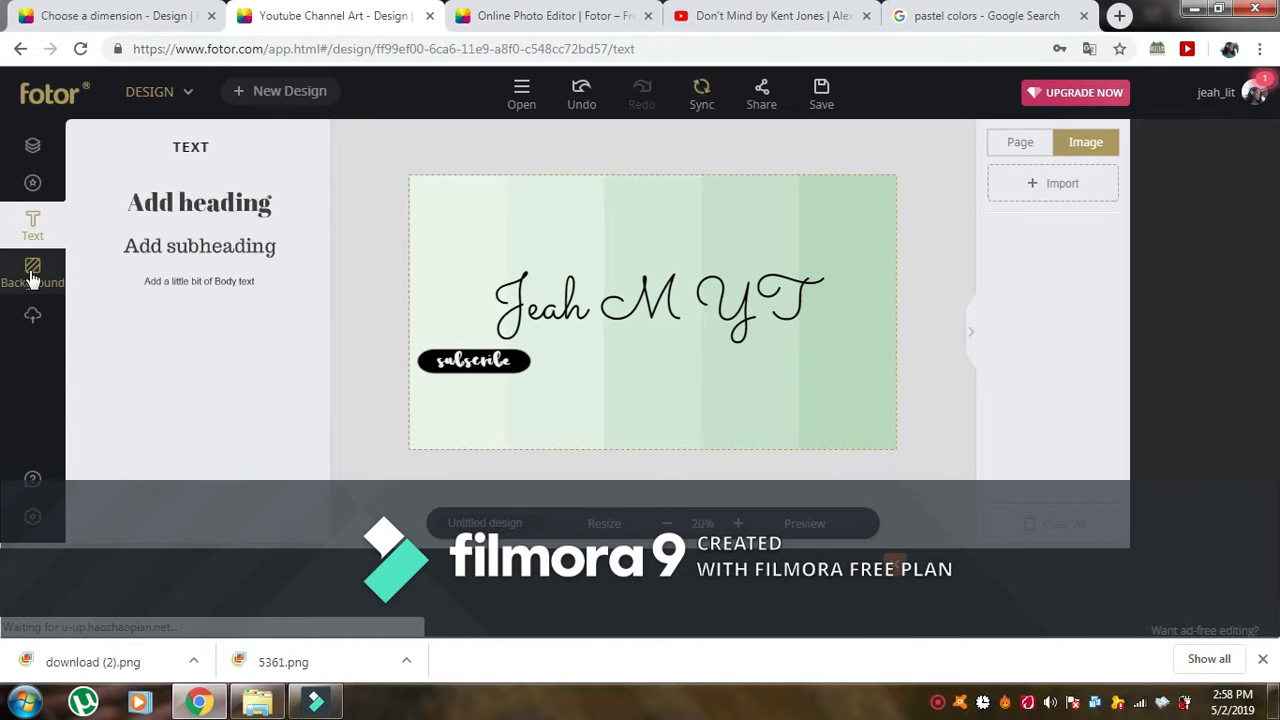
Add the blue thumbs-up from the recently used stickers, shrink it and place it just under the Subscribe bar's left end
click(32, 185)
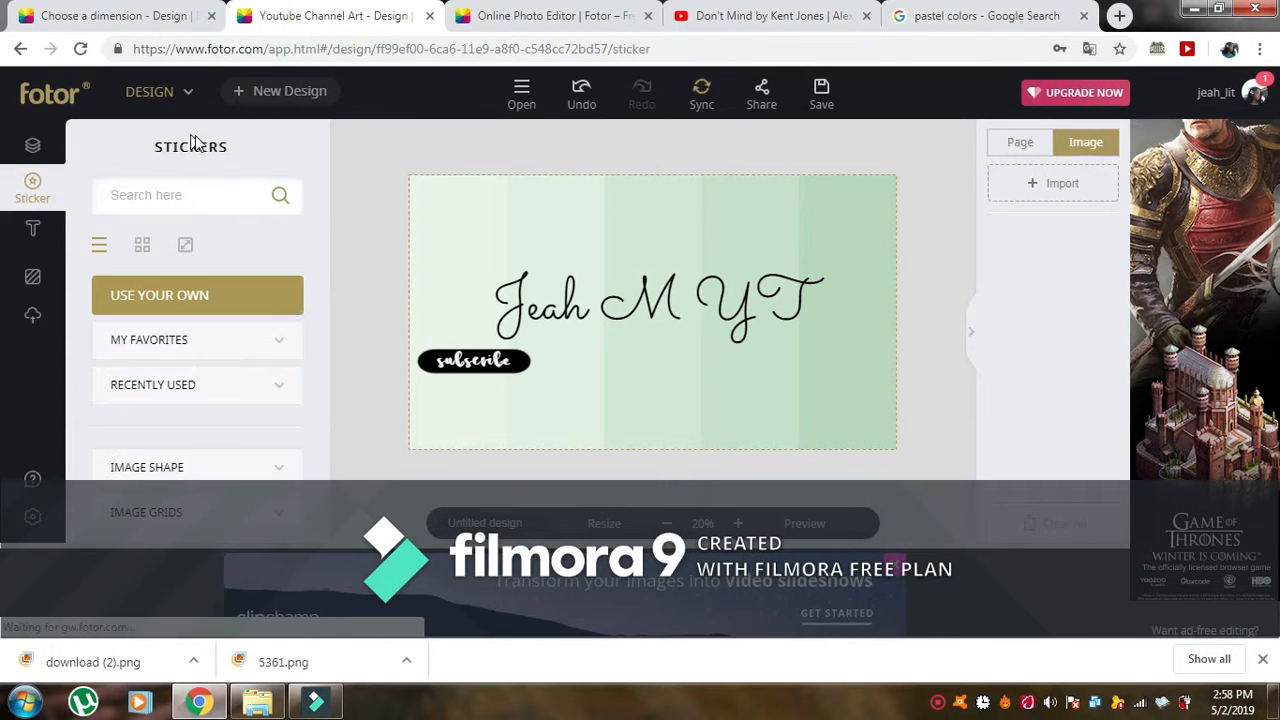
scroll(195, 369, down, 2)
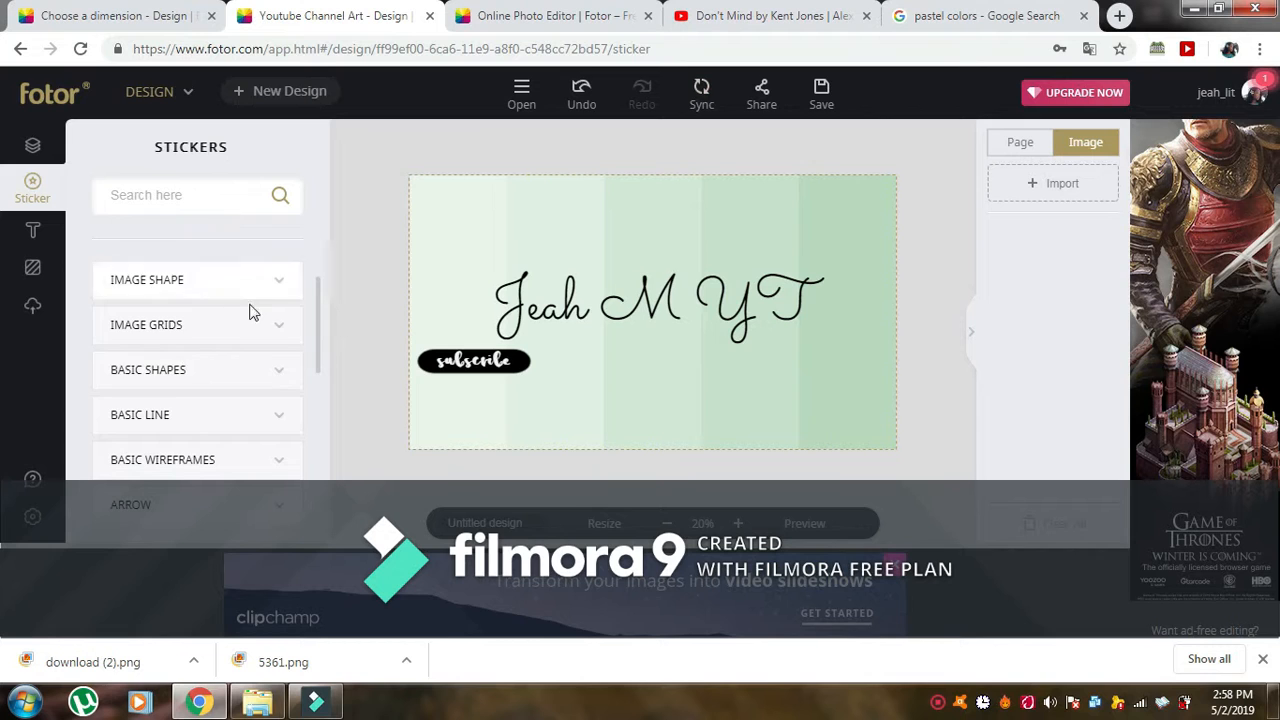
scroll(255, 372, up, 2)
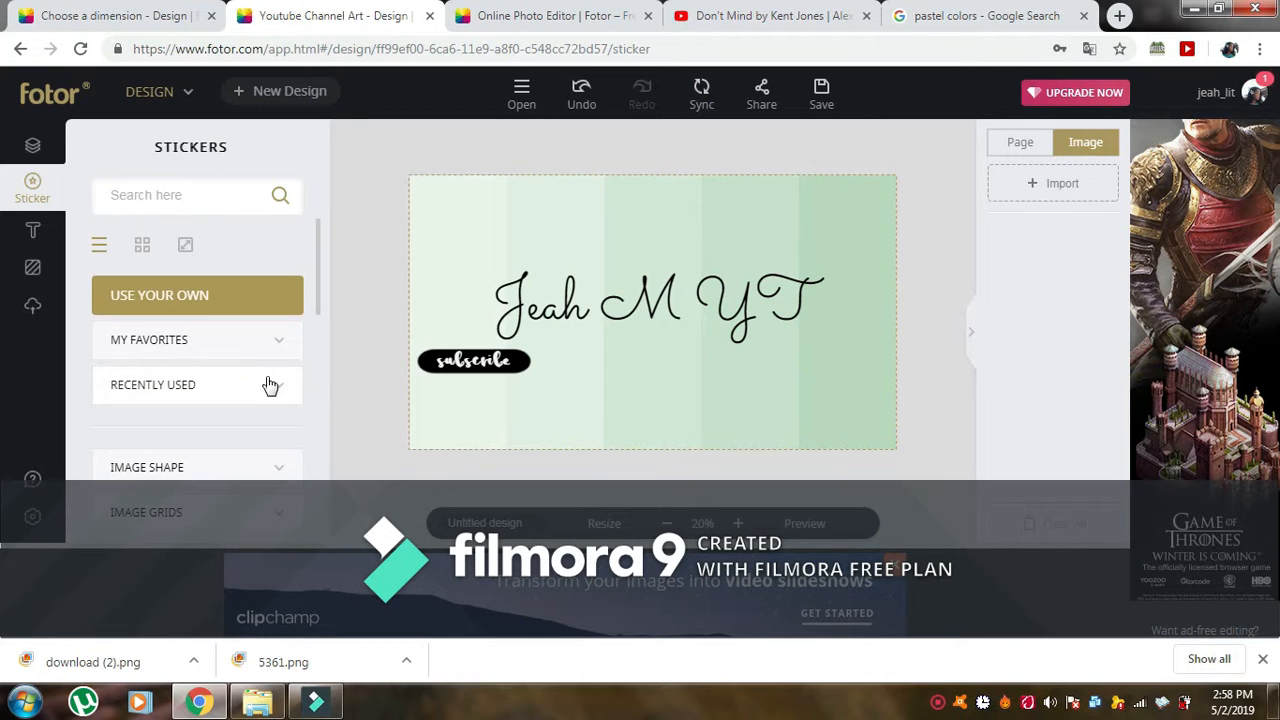
click(270, 385)
scroll(257, 449, down, 2)
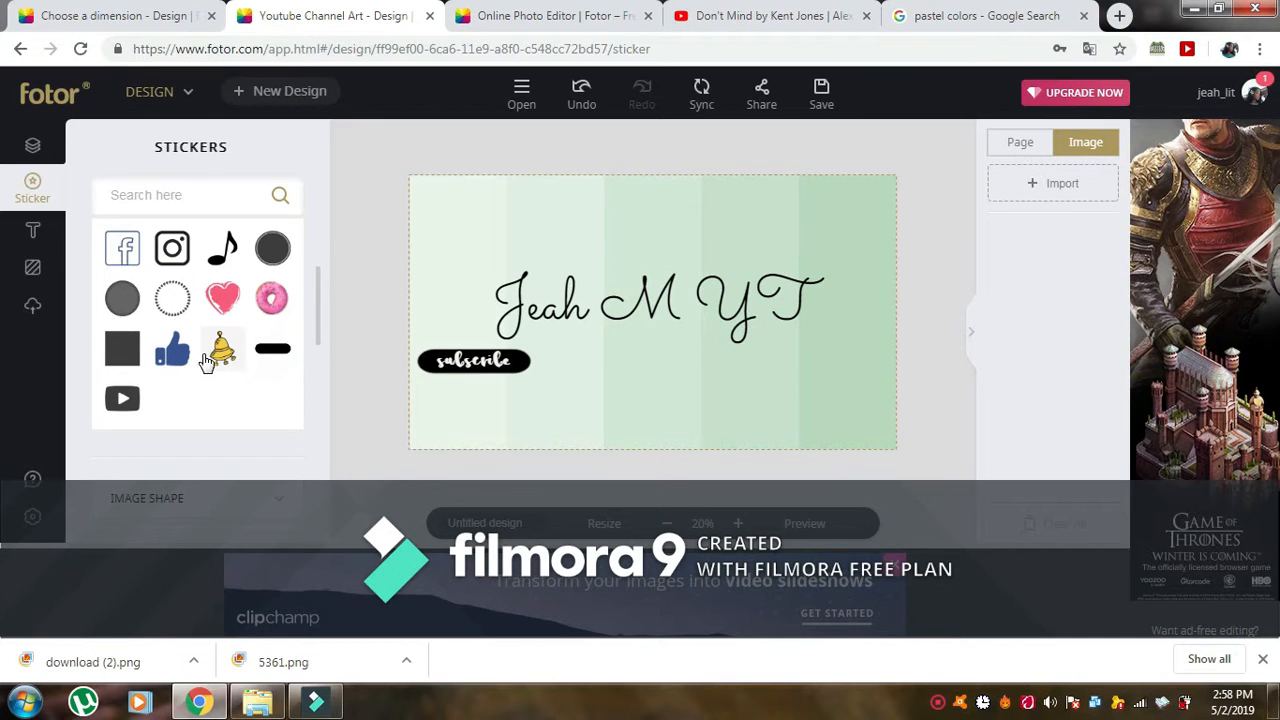
click(170, 347)
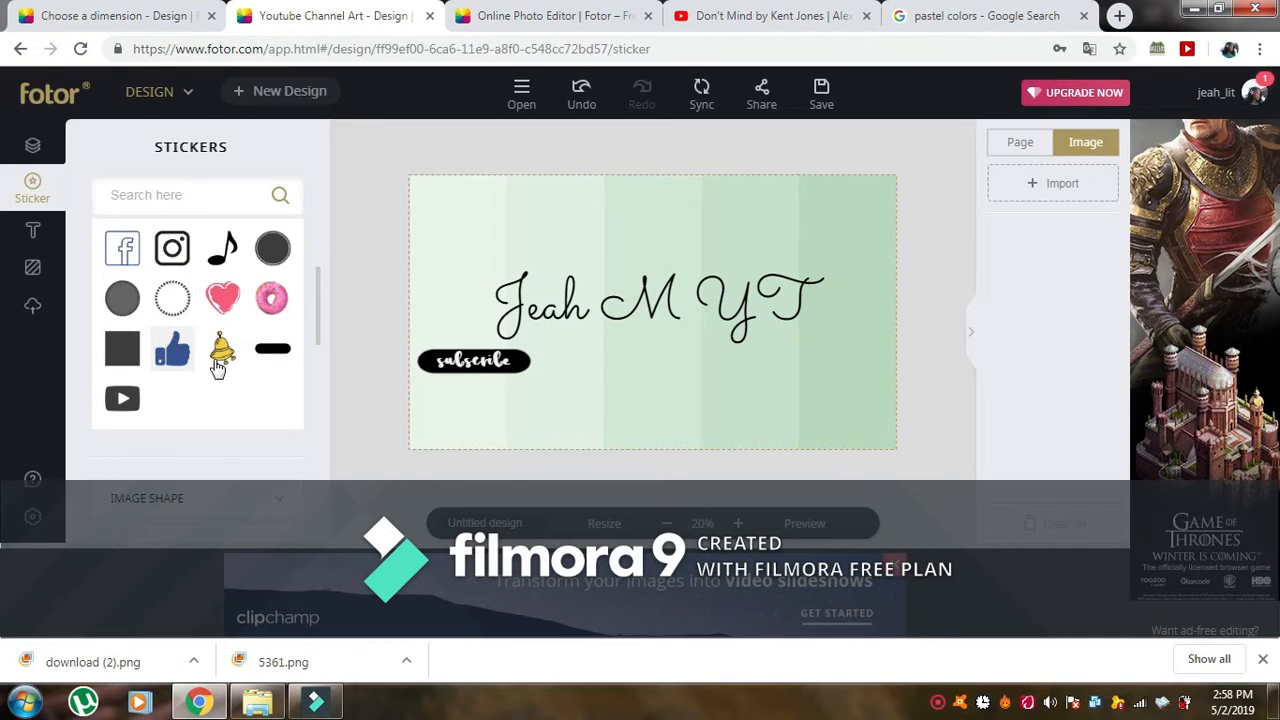
click(690, 366)
click(683, 363)
drag(683, 363, 444, 393)
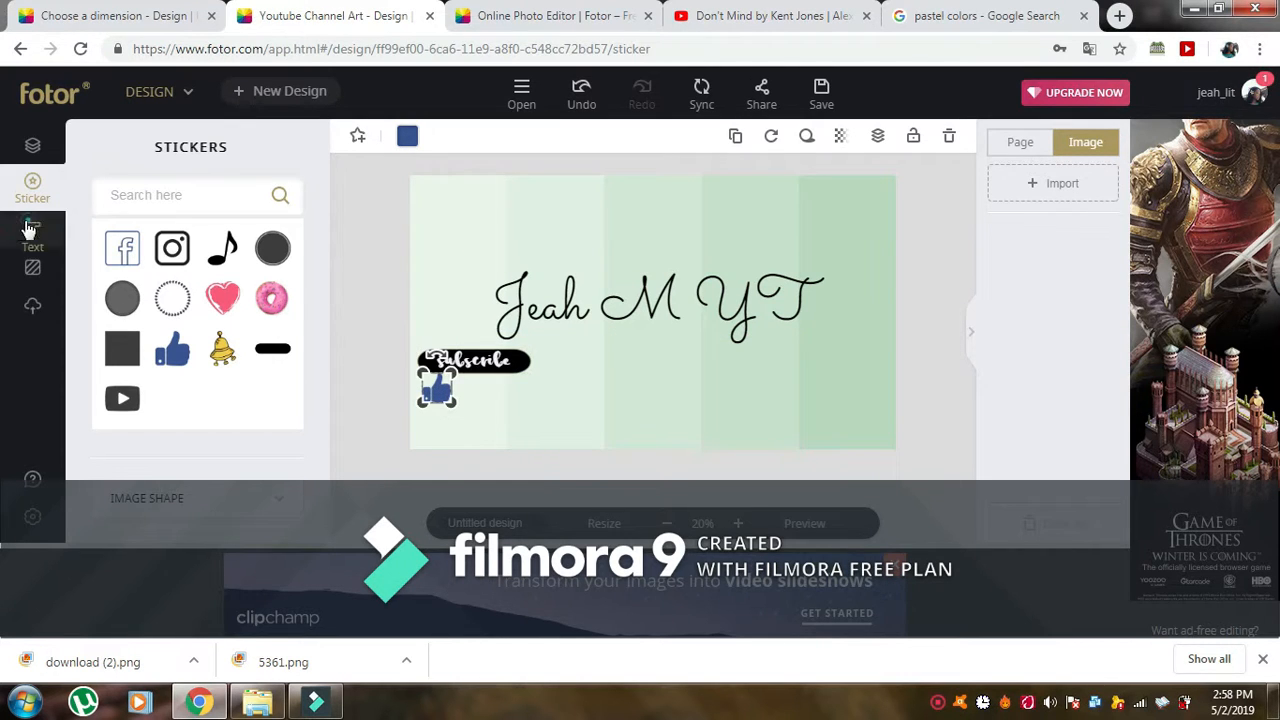
Add a subheading reading "Like" below the channel name in the Tw Fancy Free font
click(32, 225)
click(200, 262)
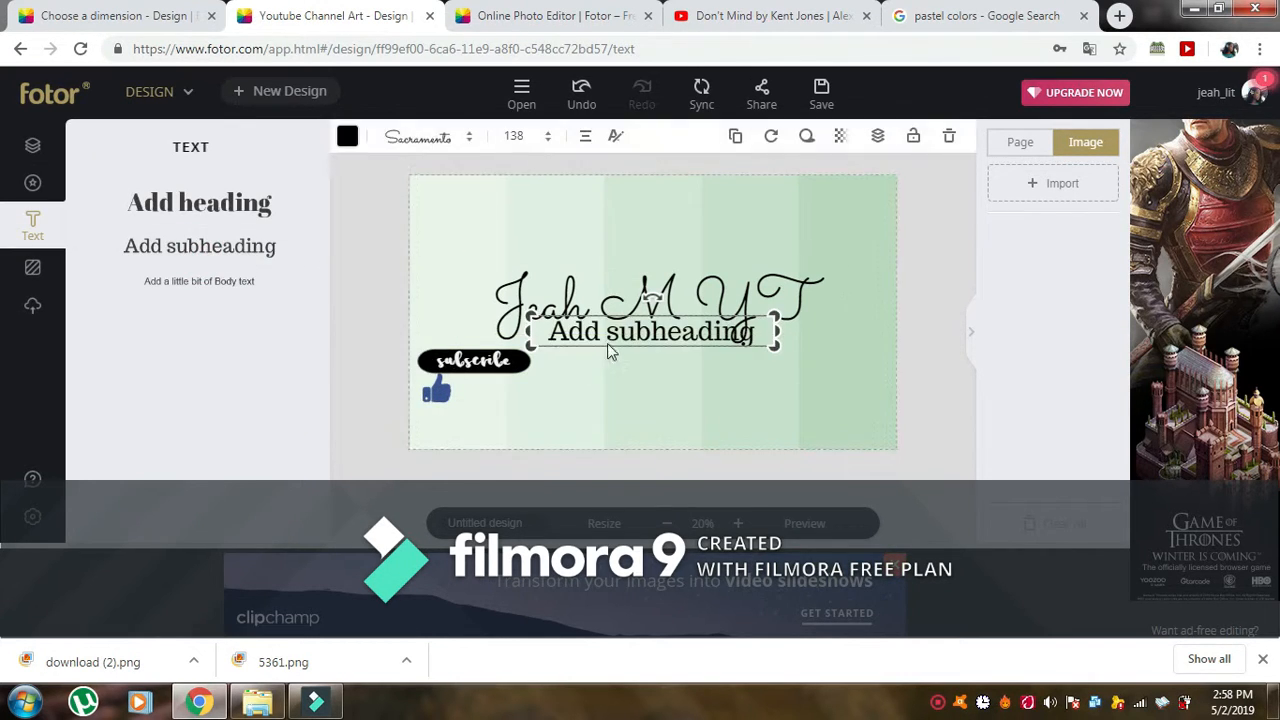
drag(622, 330, 643, 372)
double_click(640, 371)
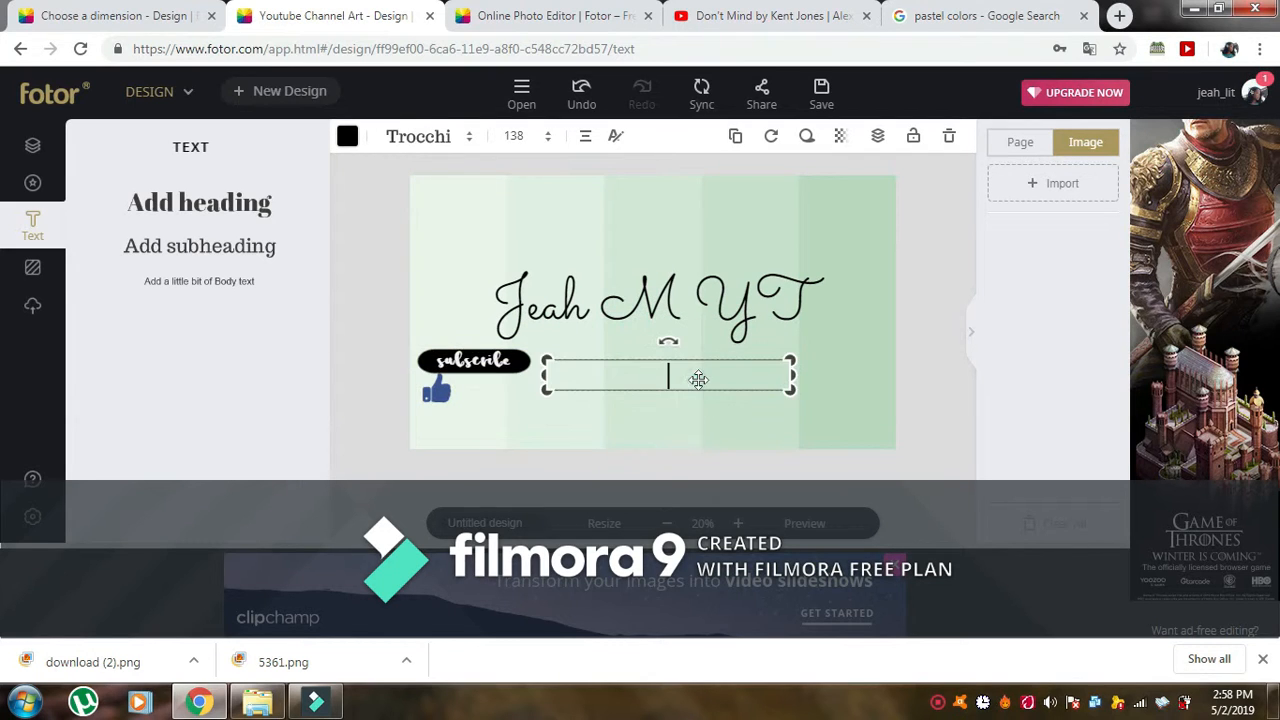
text(Like)
key(Return)
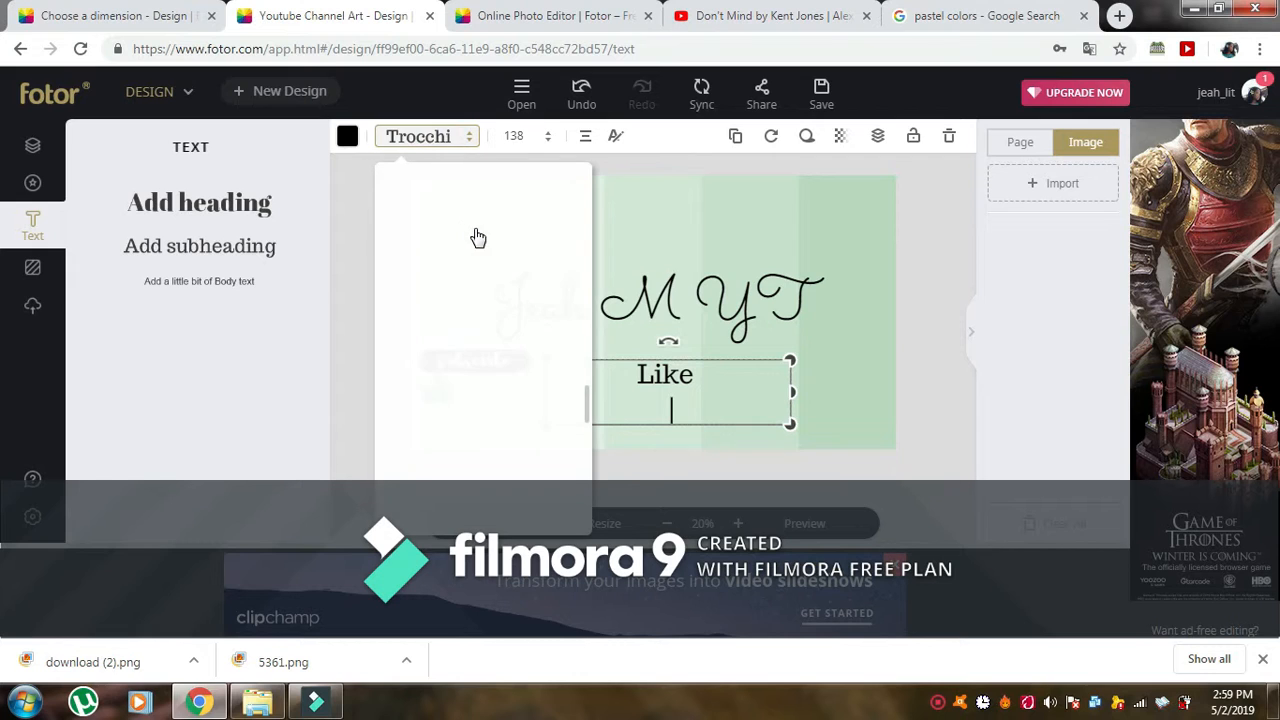
click(540, 386)
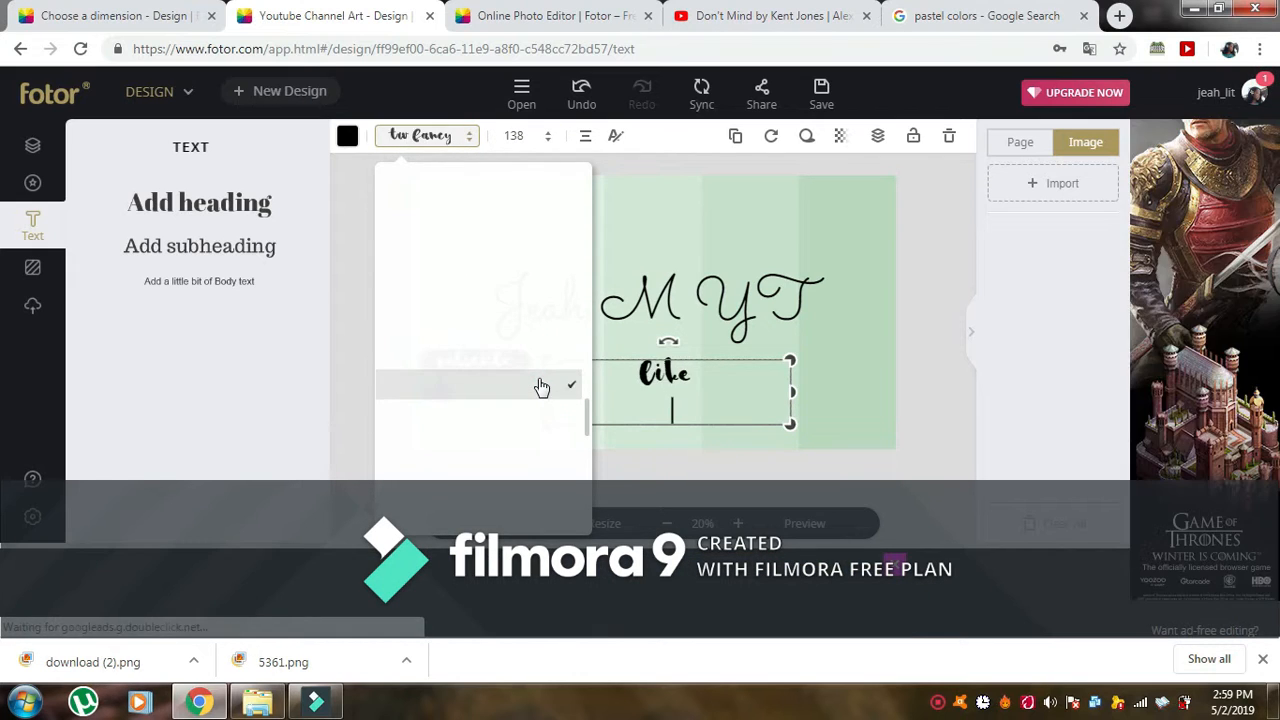
click(816, 389)
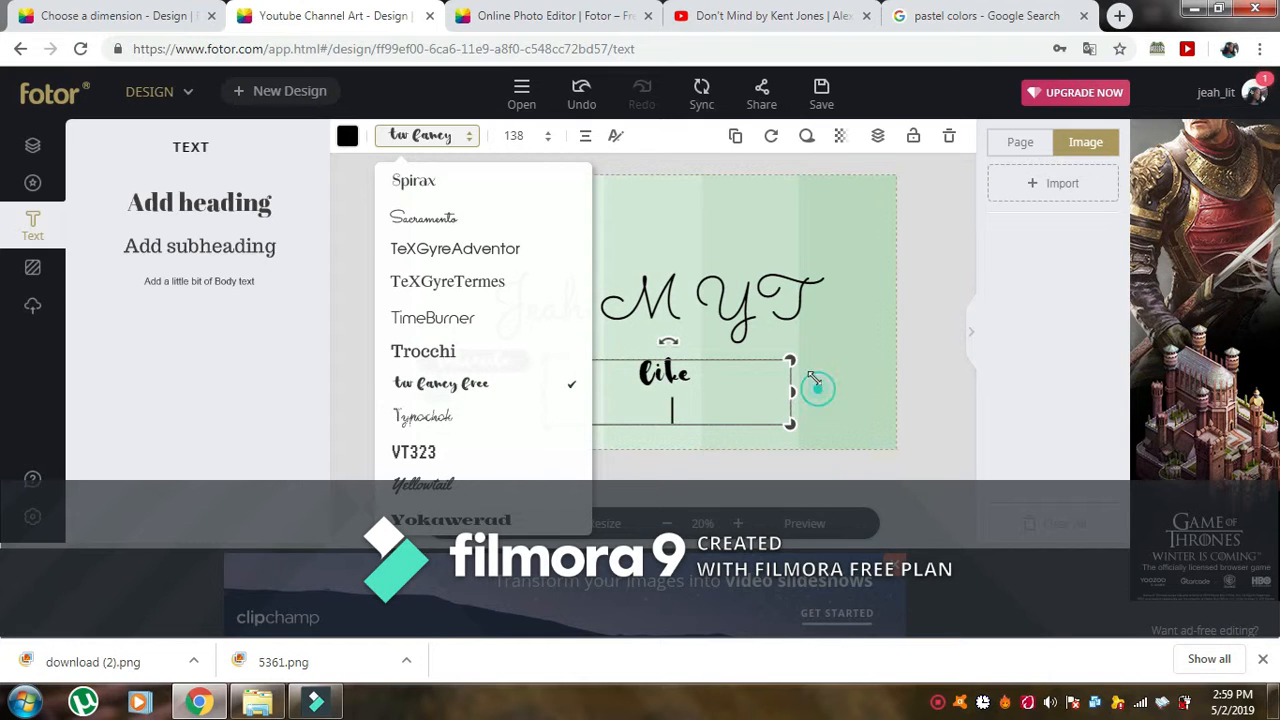
Shrink the Like text box to font size 95
click(676, 413)
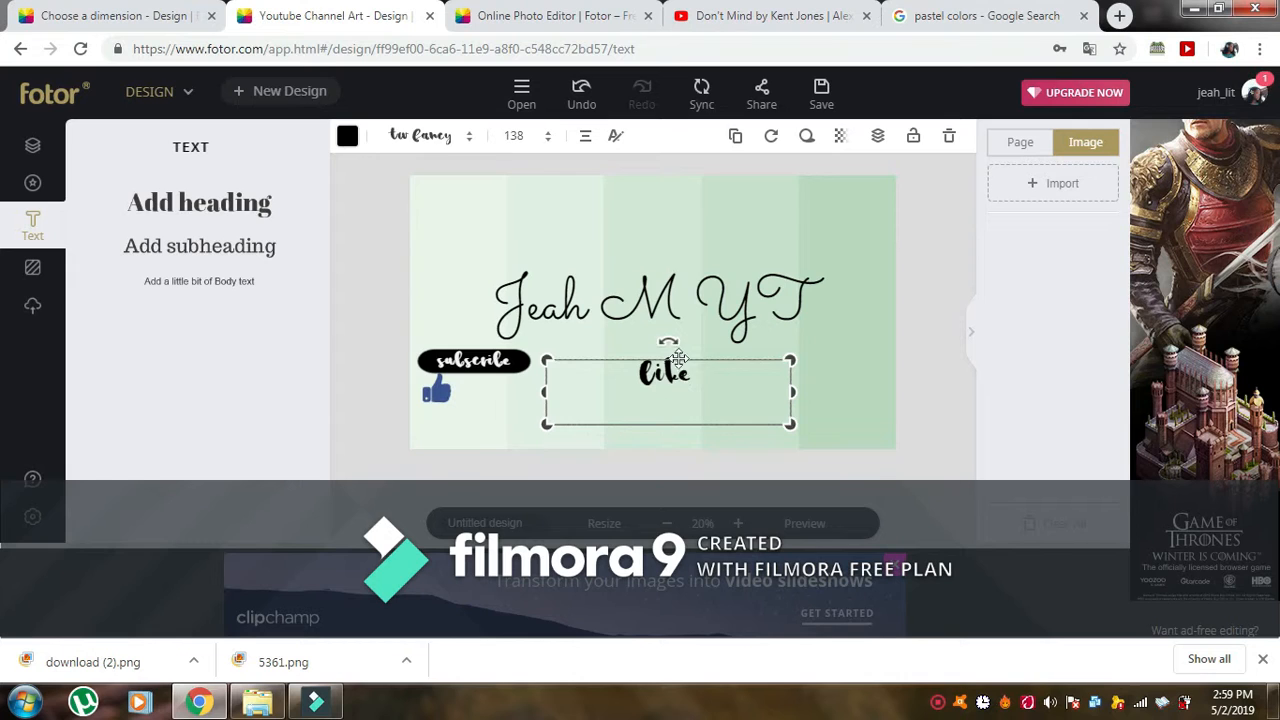
drag(788, 422, 716, 368)
Retype the label as a single-line "Like" and place it beside the thumbs-up, under the Subscribe bar
click(622, 369)
click(645, 385)
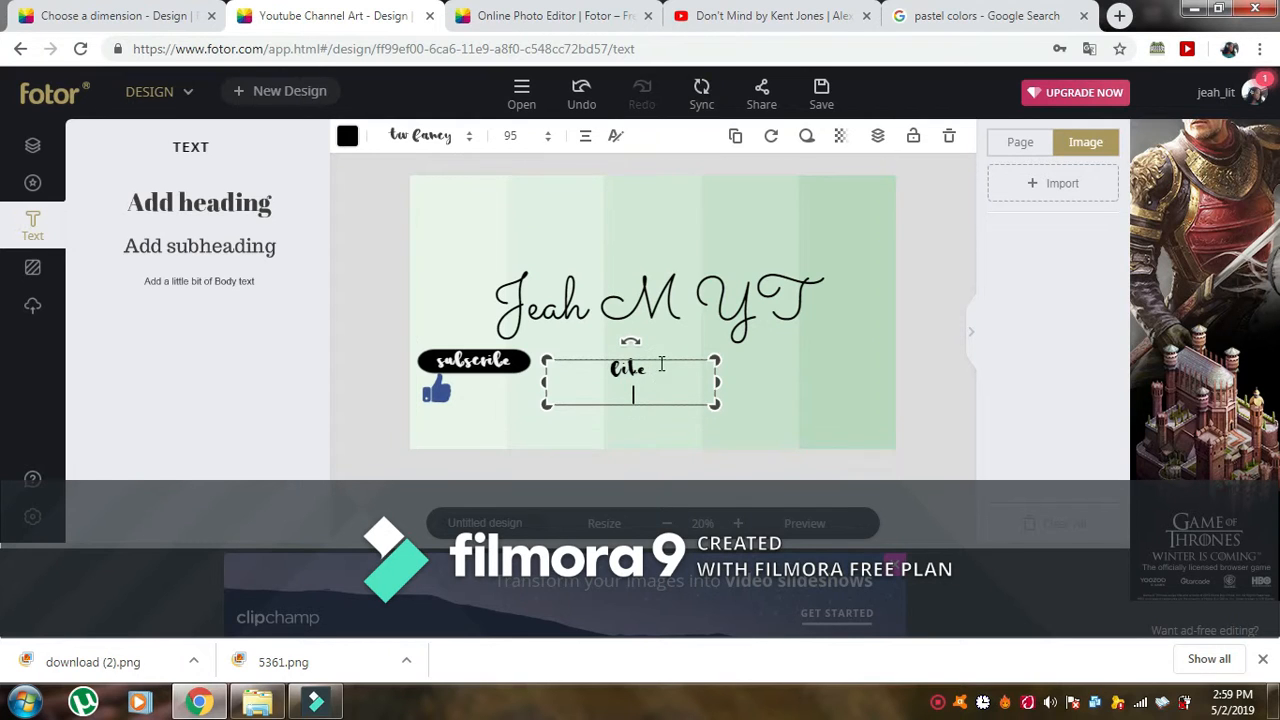
key(BackSpace)
key(BackSpace)
key(BackSpace)
key(BackSpace)
key(BackSpace)
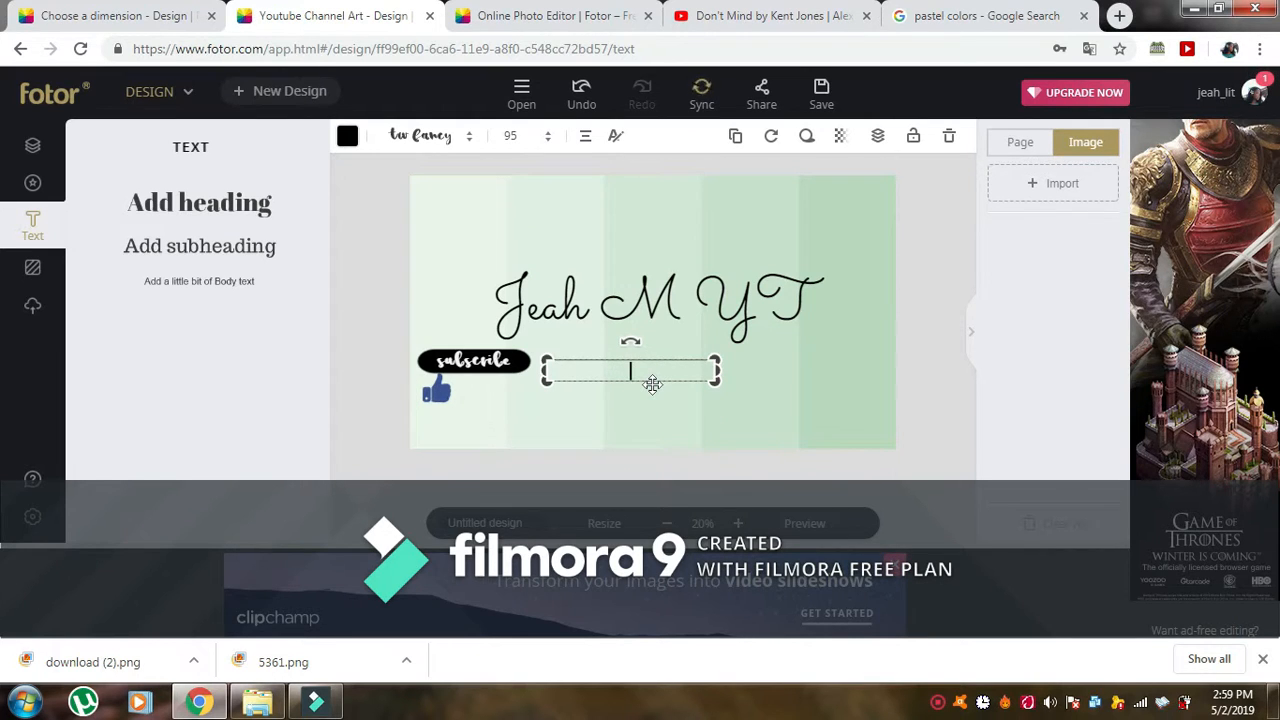
text(Like)
drag(664, 376, 513, 405)
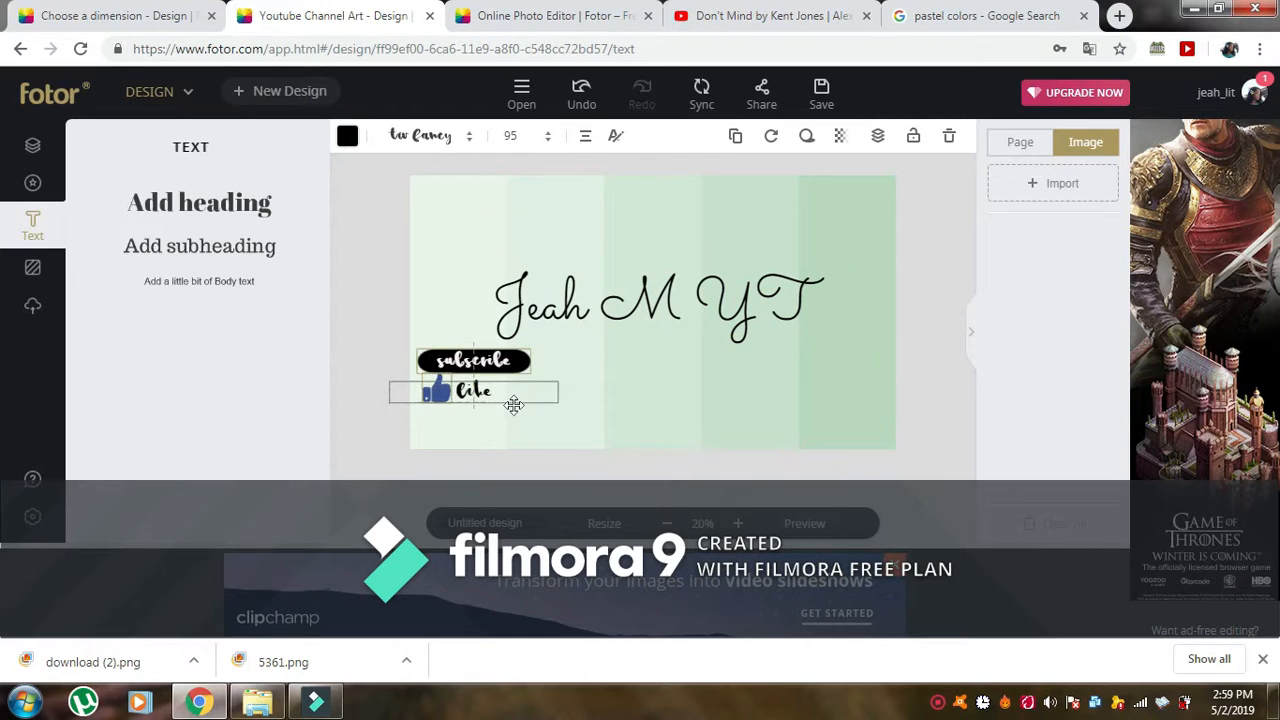
click(632, 384)
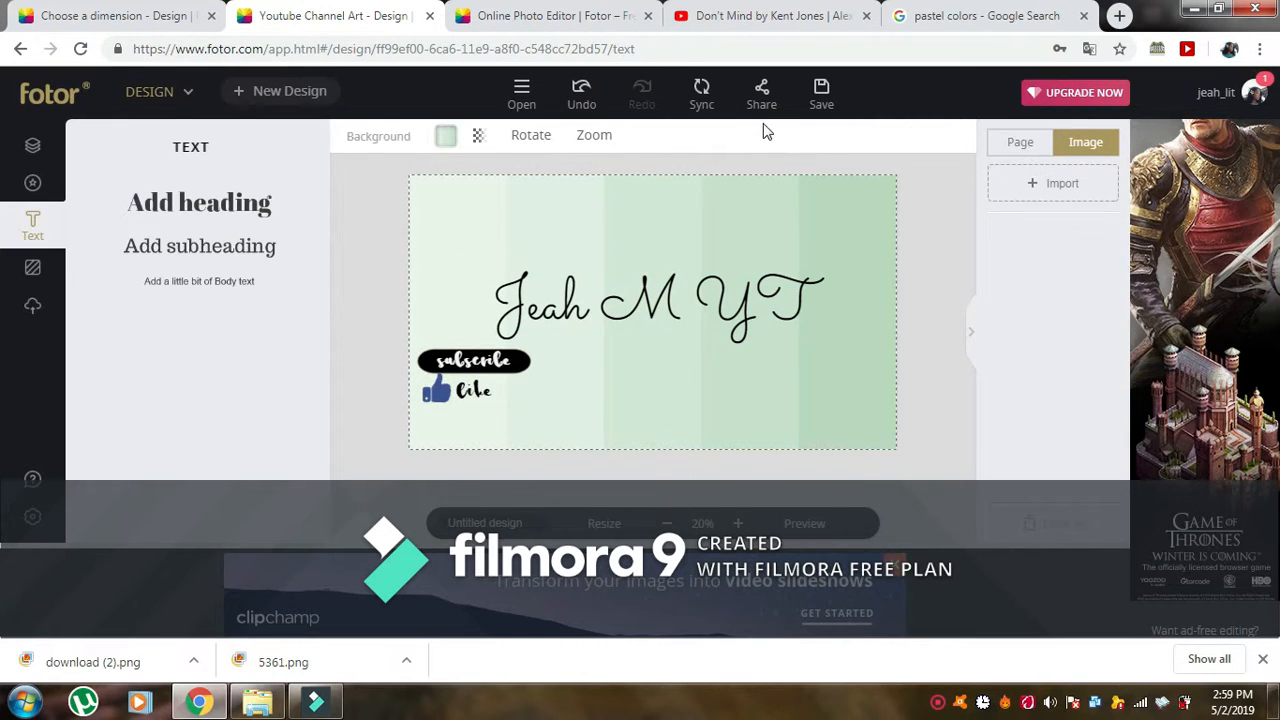
Try the darker interface theme in the settings and switch back to the lighter one
click(46, 288)
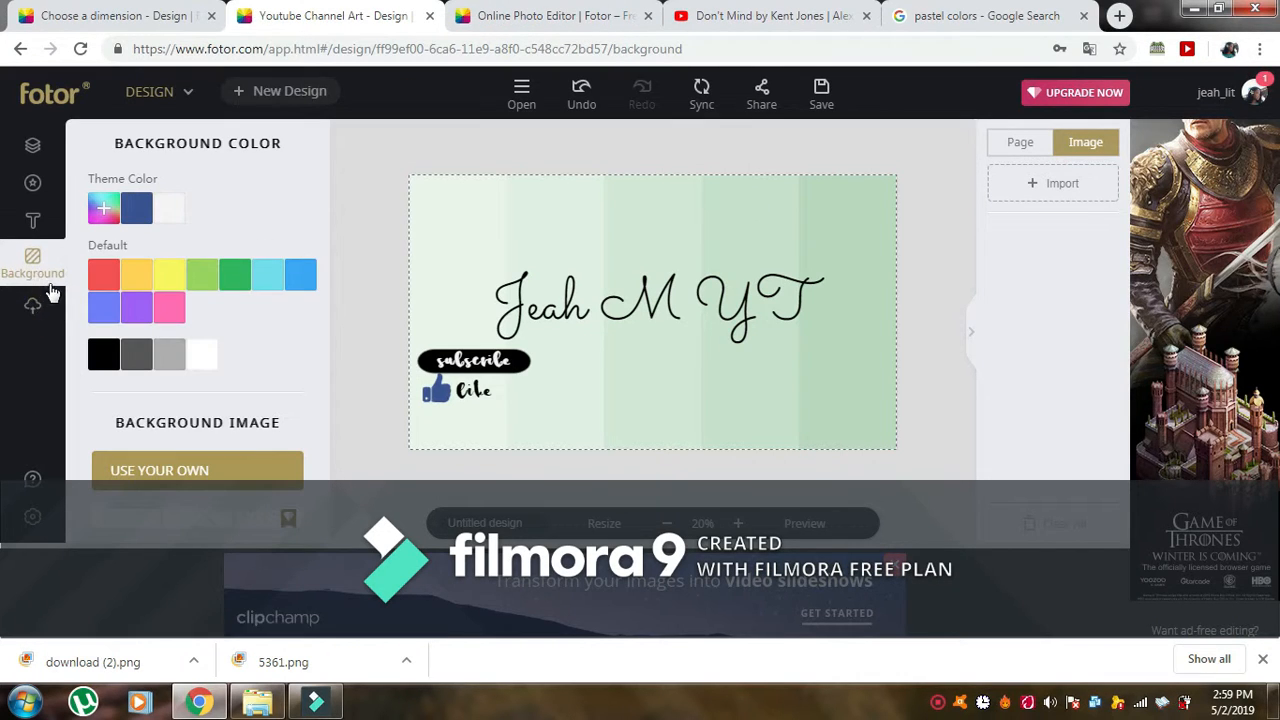
click(41, 519)
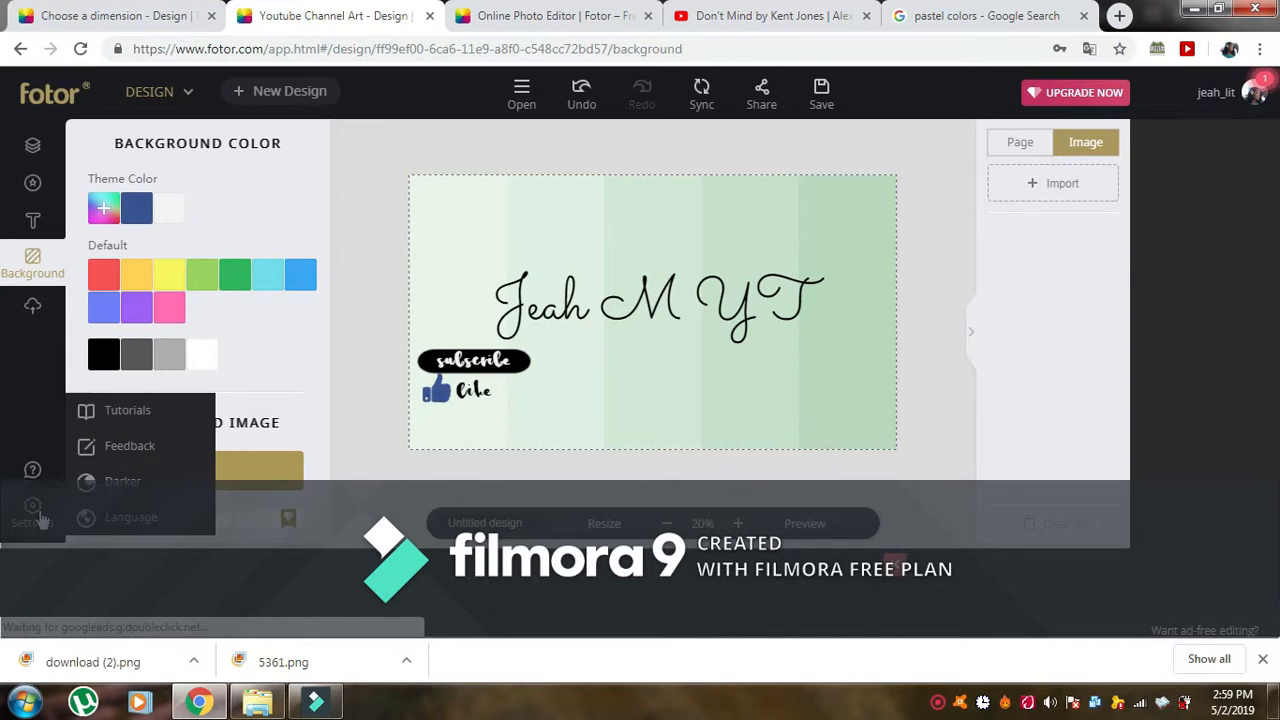
click(113, 484)
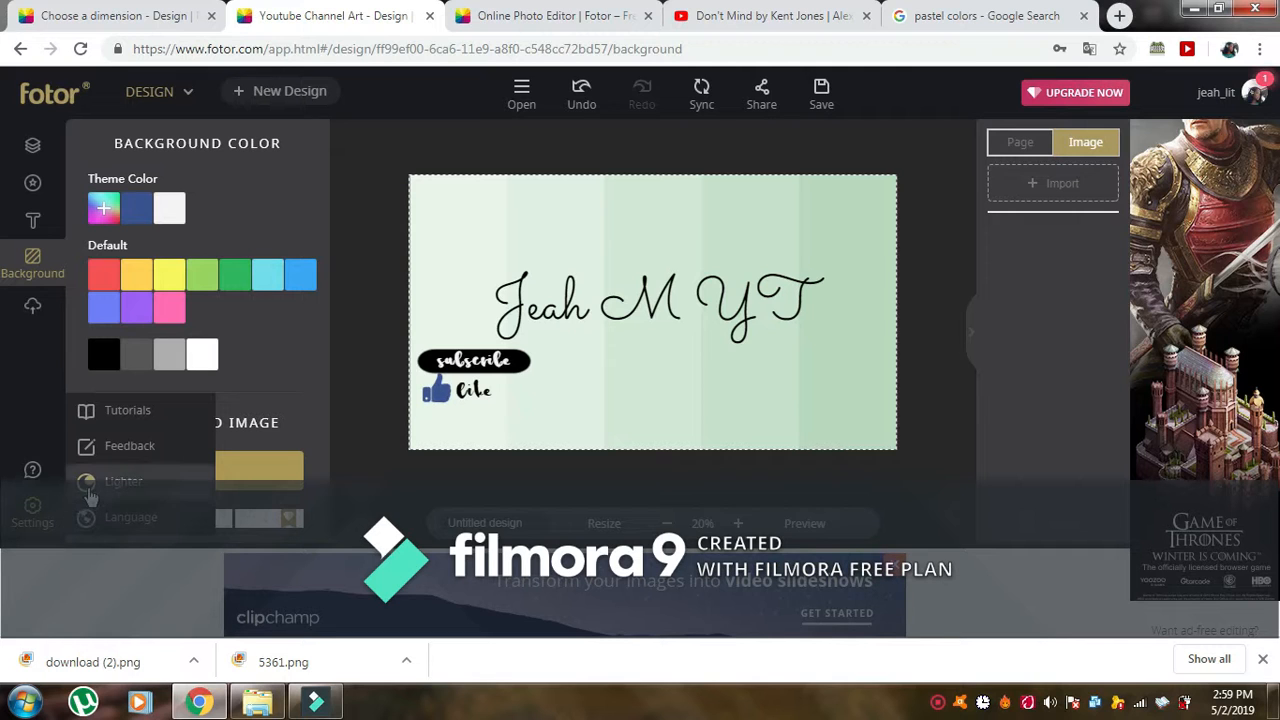
click(90, 490)
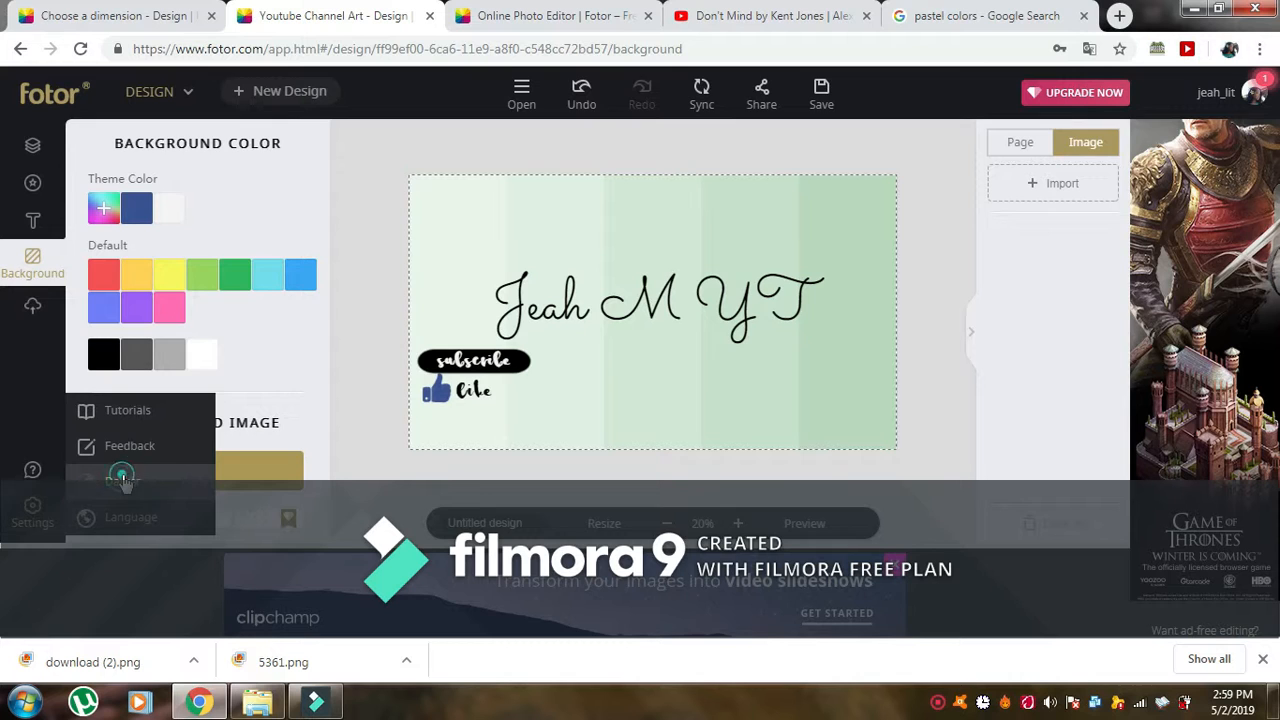
click(121, 477)
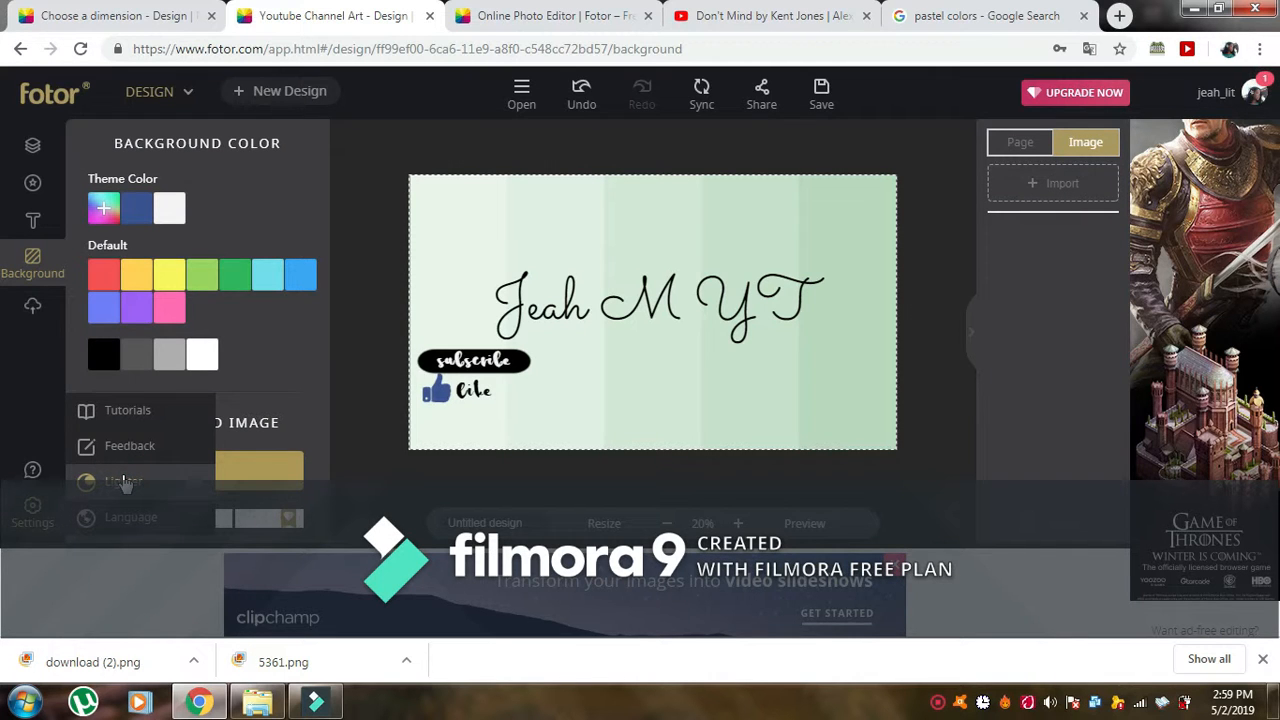
click(138, 480)
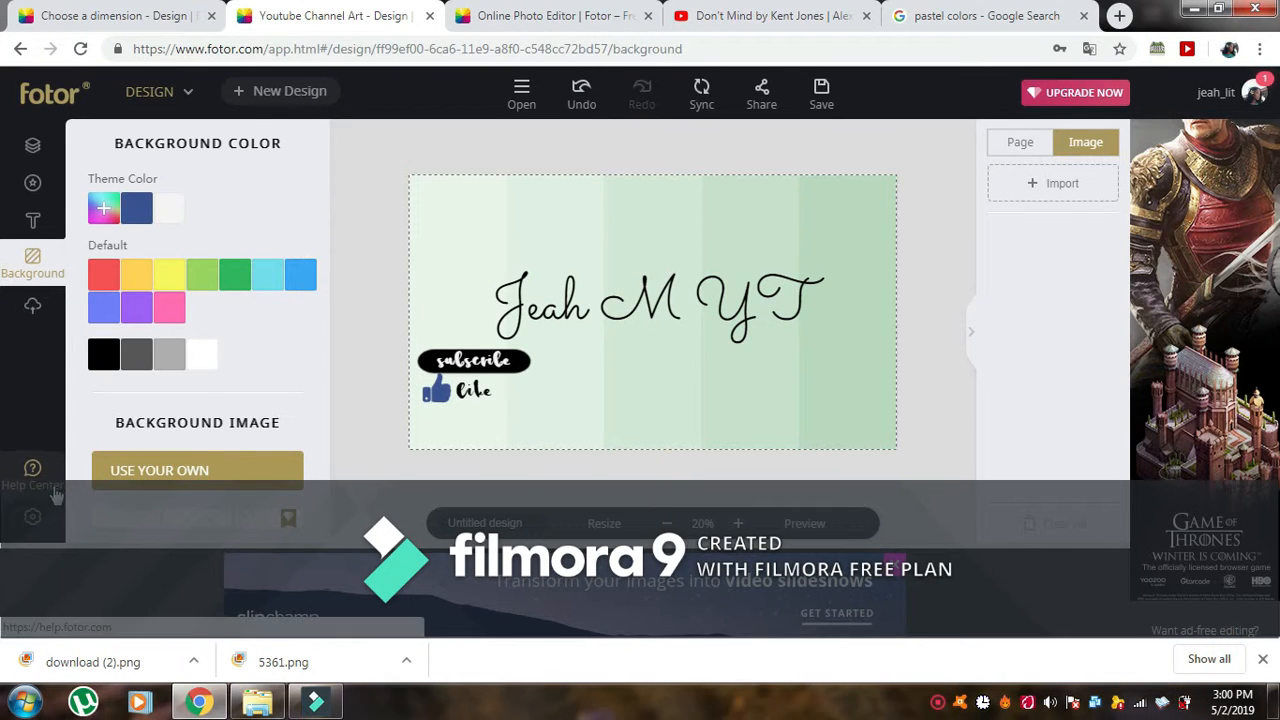
mouse_move(32, 516)
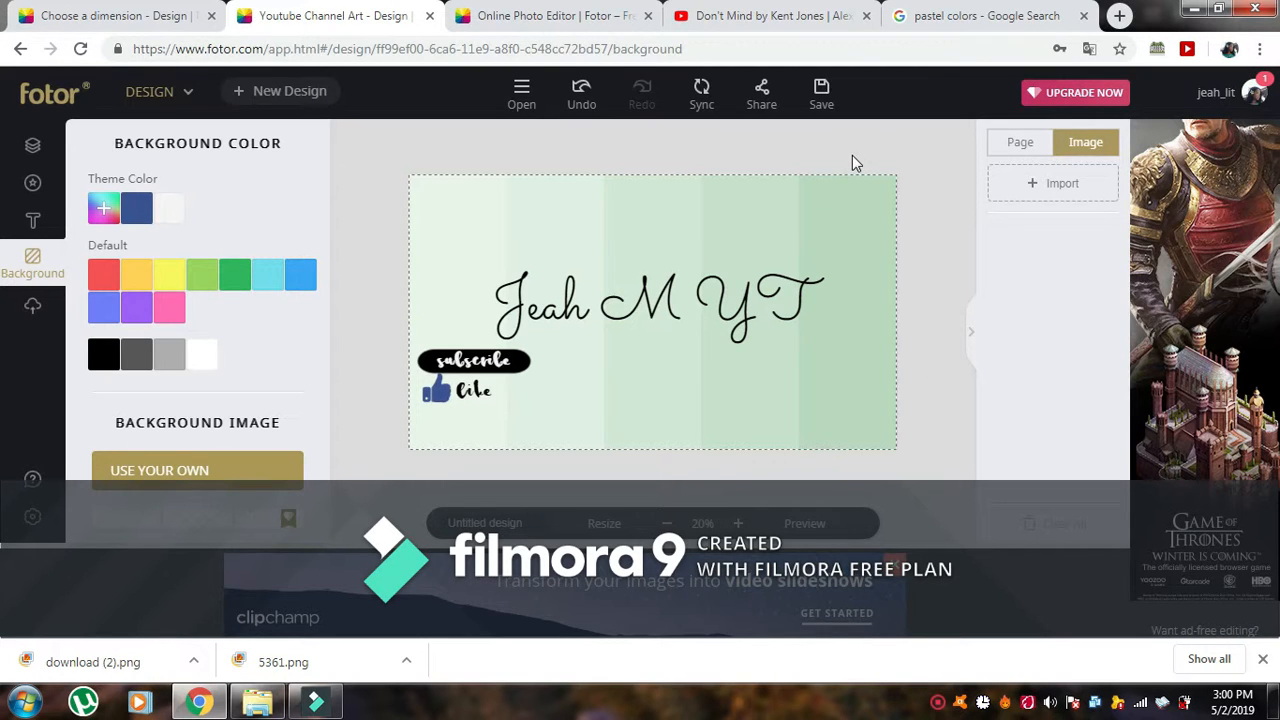
Download the design as a high-quality jpg named after the channel in lowercase without spaces, and return to the canvas
click(824, 93)
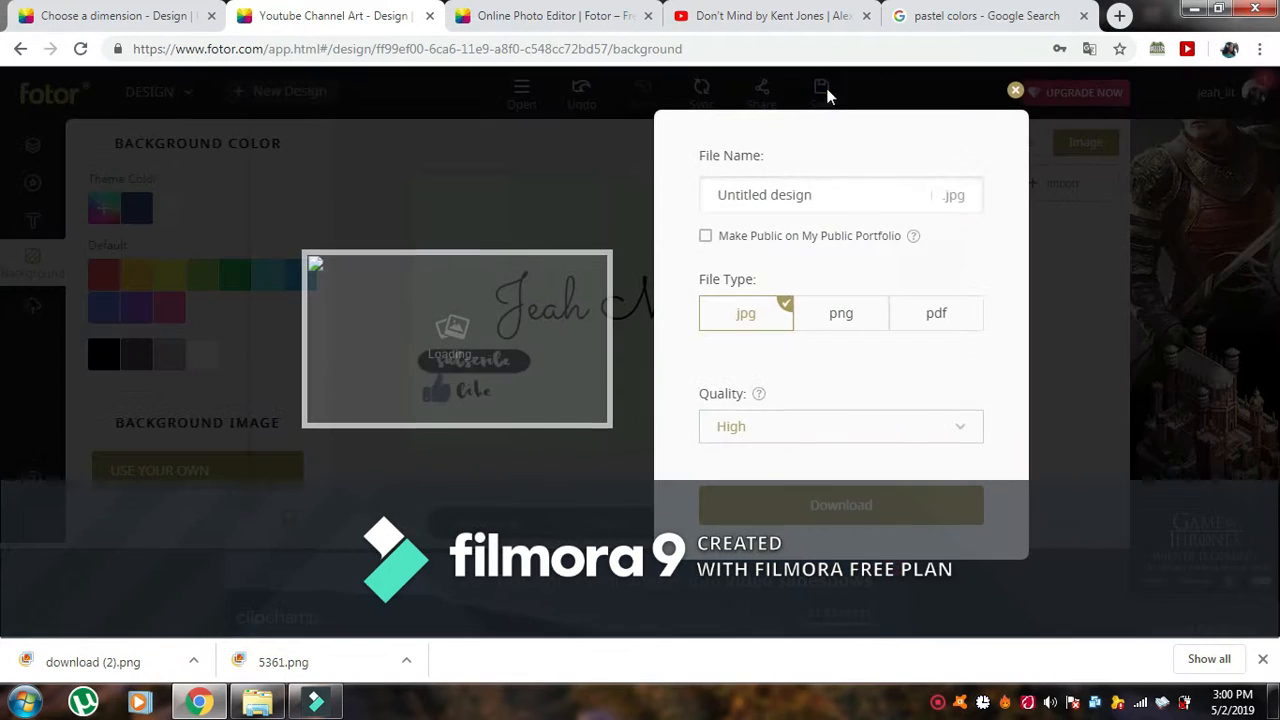
triple_click(831, 194)
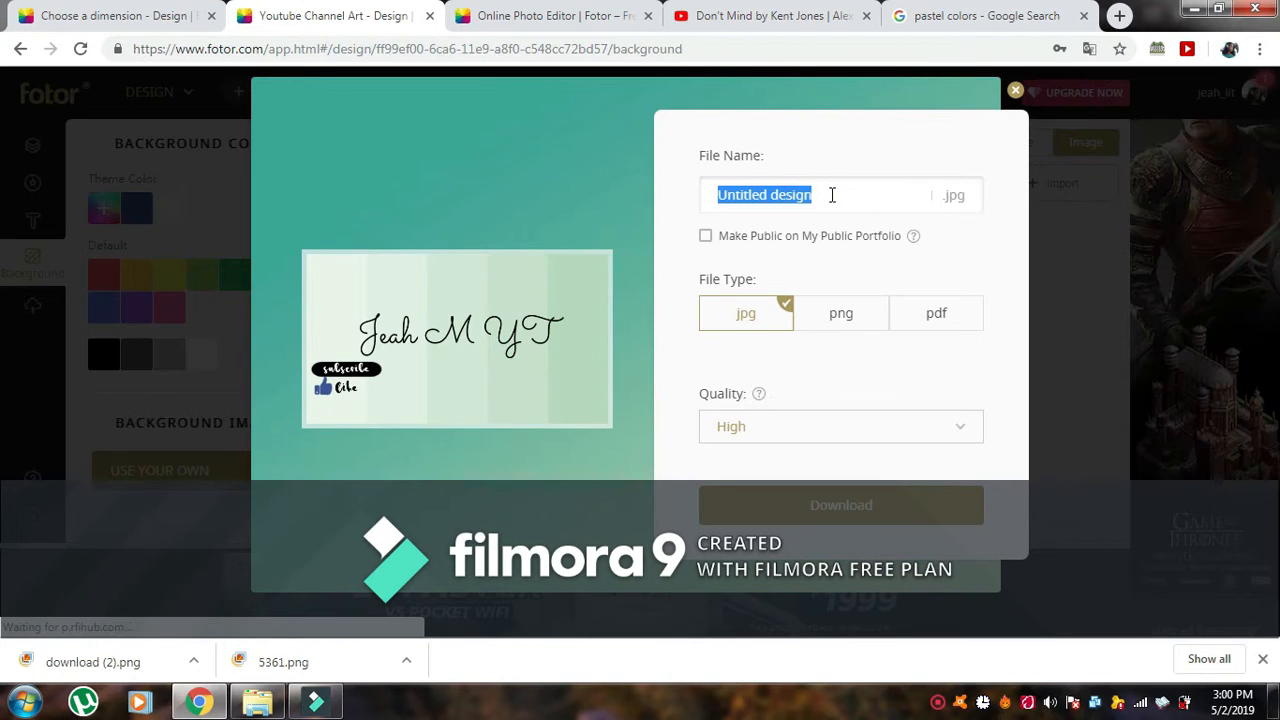
text(jeahmyt)
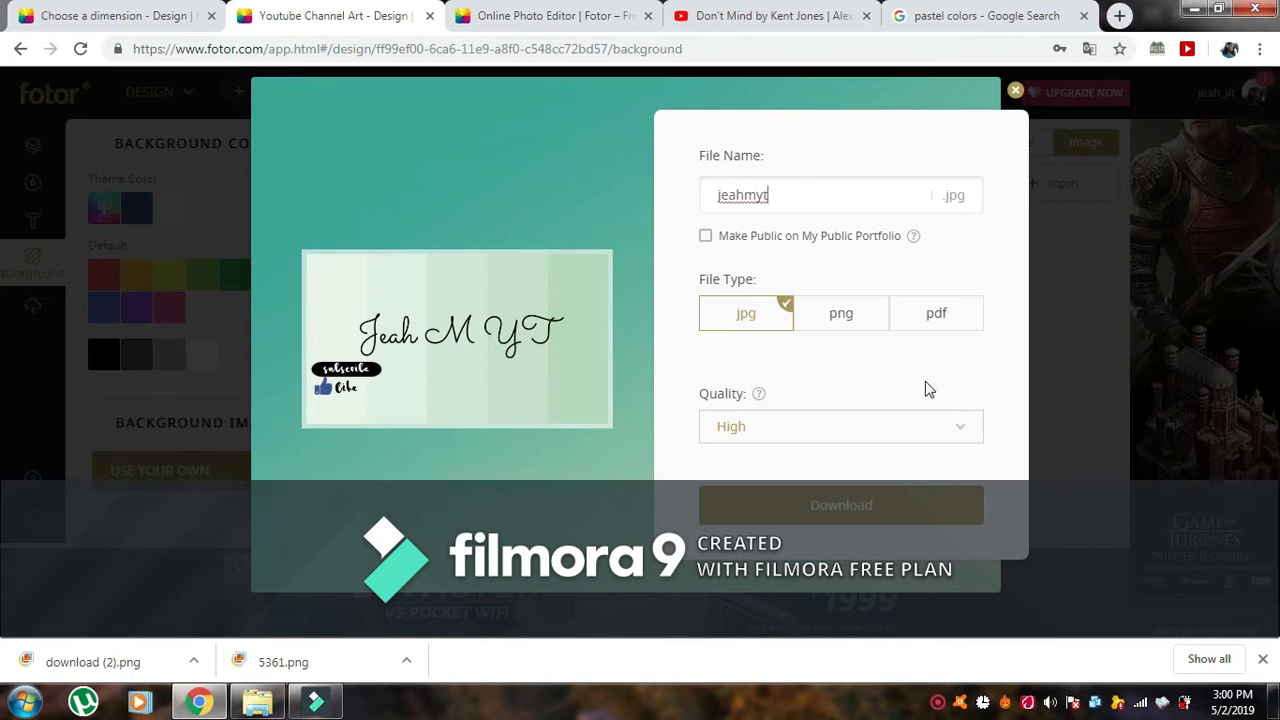
click(895, 514)
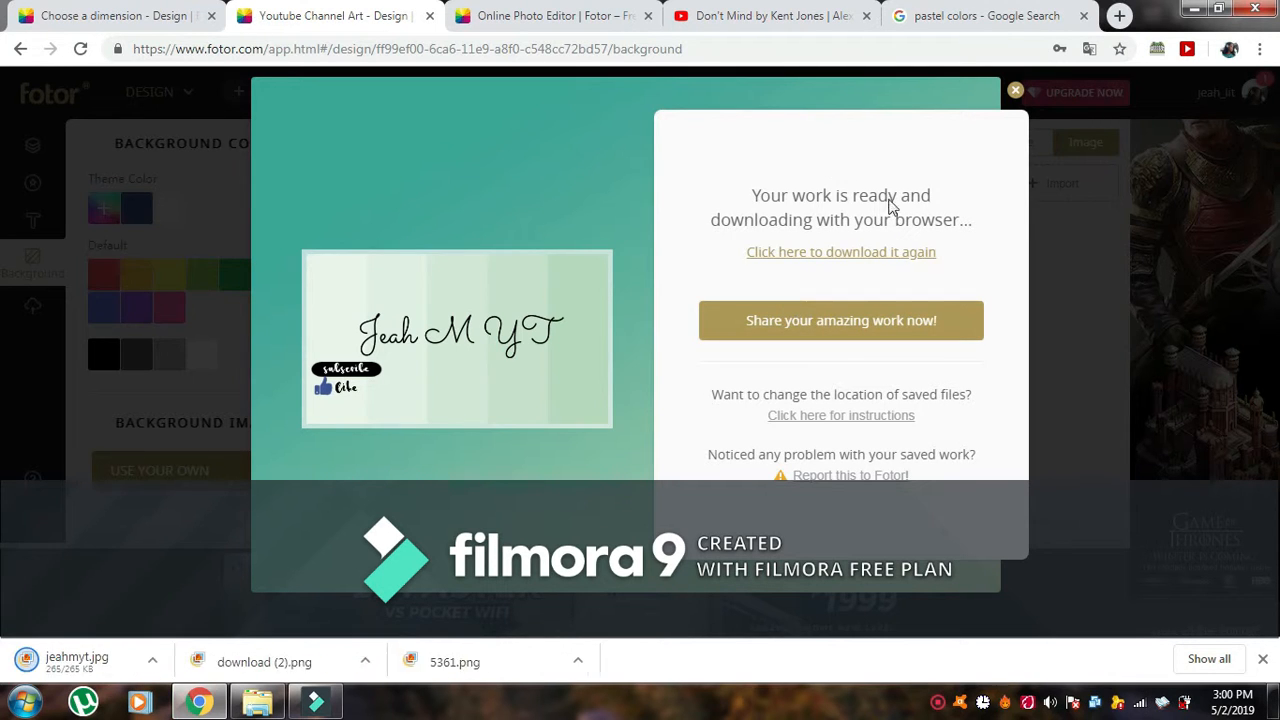
click(1015, 91)
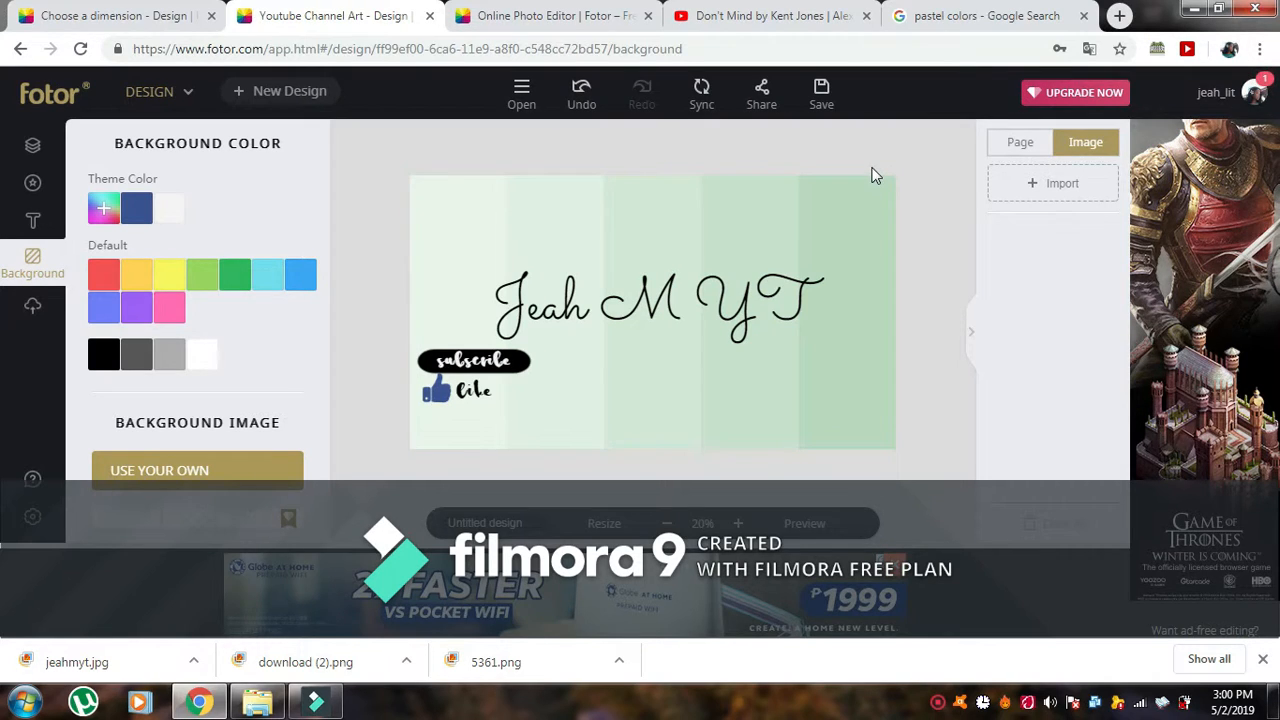